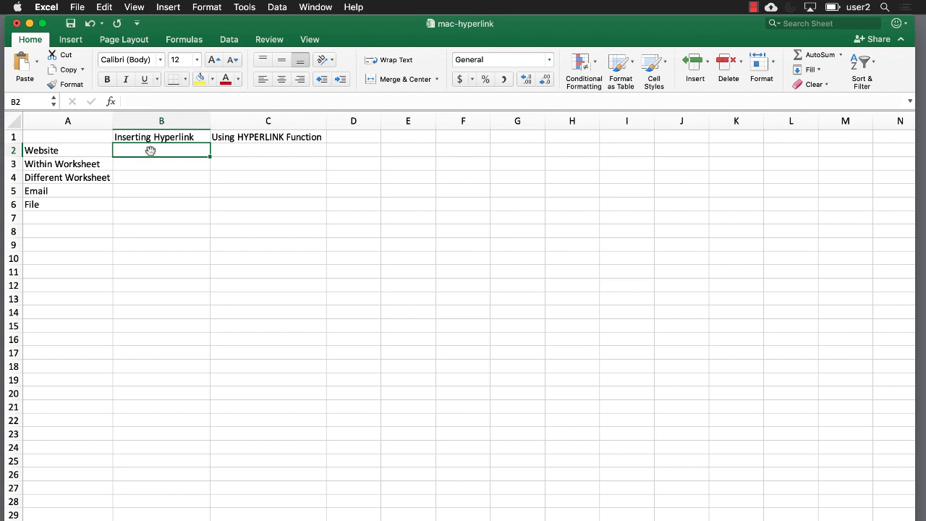
Enter the word Google in cell B2 and reselect it.
{"action": "type", "text": "Google"}
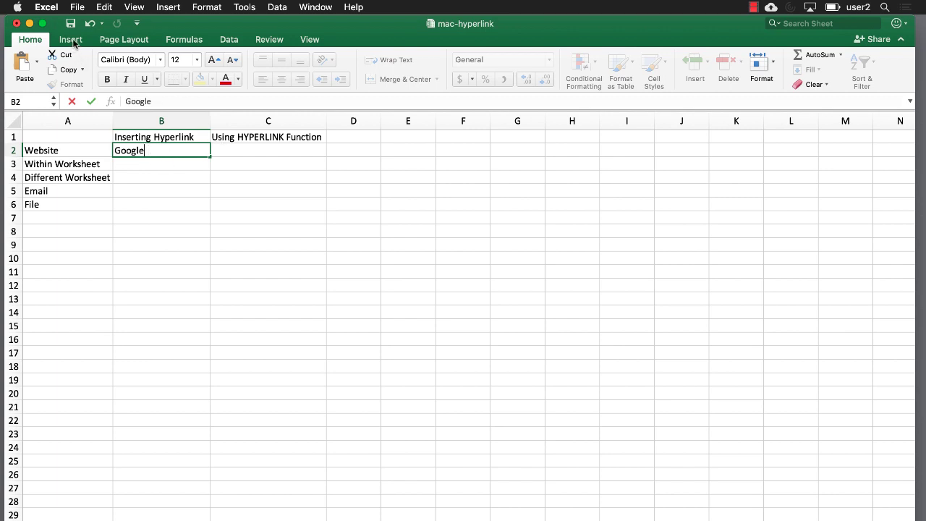
{"action": "left_click", "coordinate": [72, 40]}
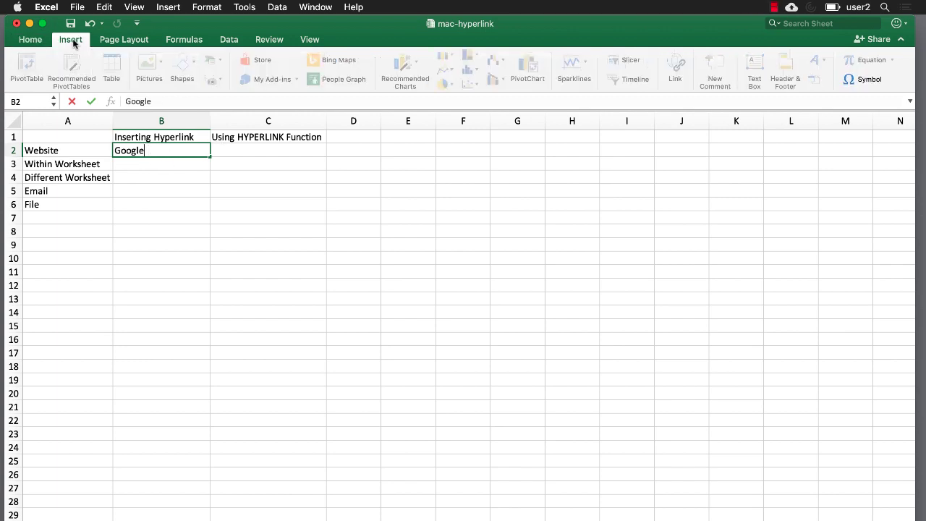
{"action": "left_click", "coordinate": [165, 171]}
{"action": "left_click", "coordinate": [166, 150]}
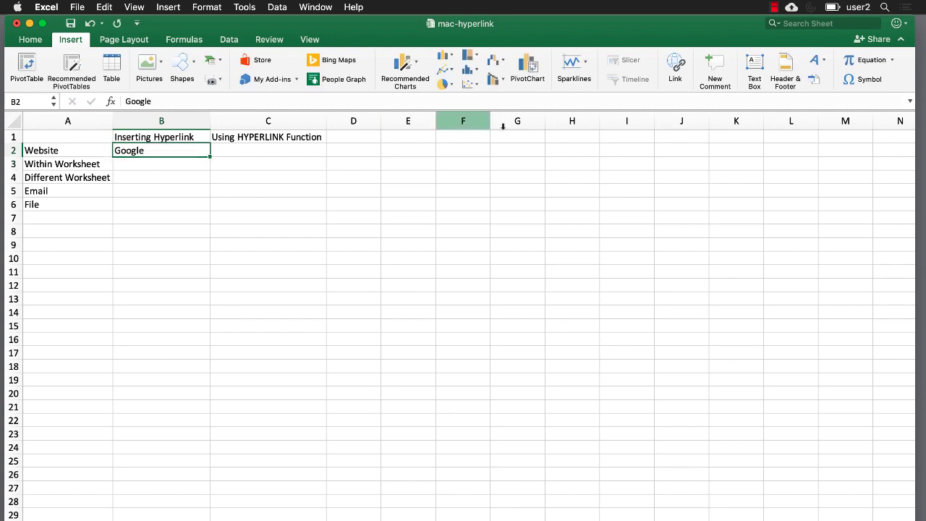
{"action": "left_click", "coordinate": [675, 70]}
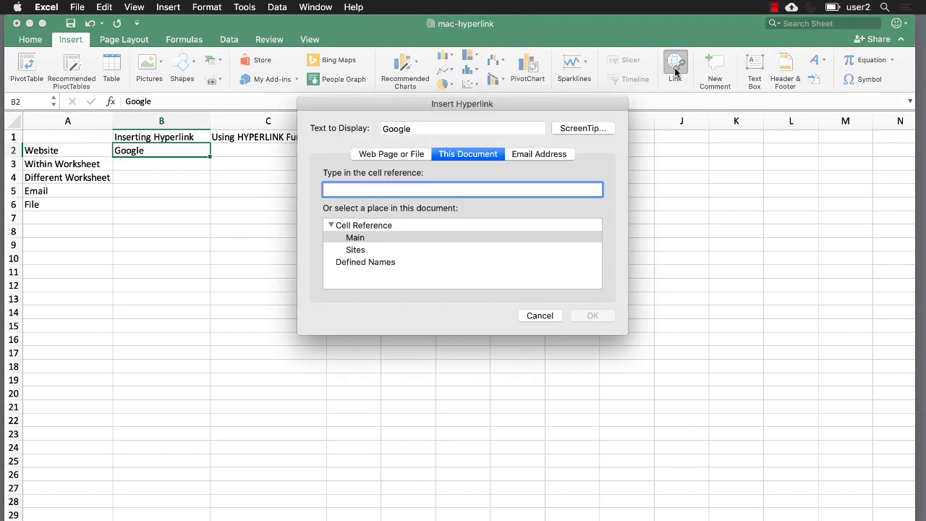
{"action": "left_click", "coordinate": [391, 158]}
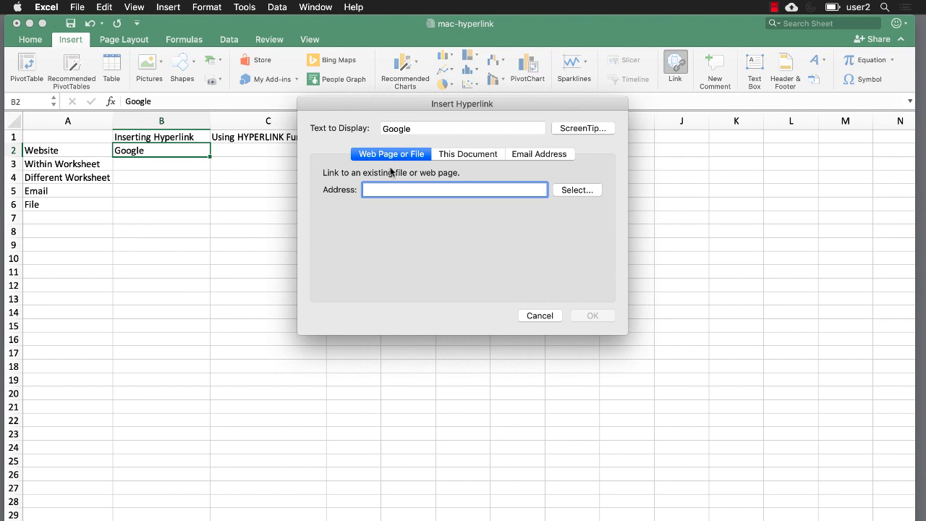
{"action": "type", "text": "www"}
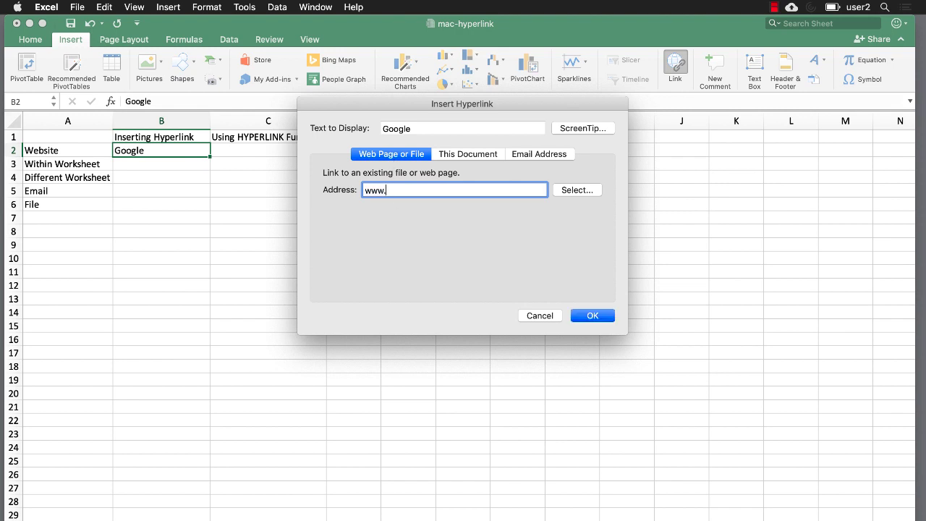
{"action": "type", "text": ".google.com"}
{"action": "left_click", "coordinate": [592, 315]}
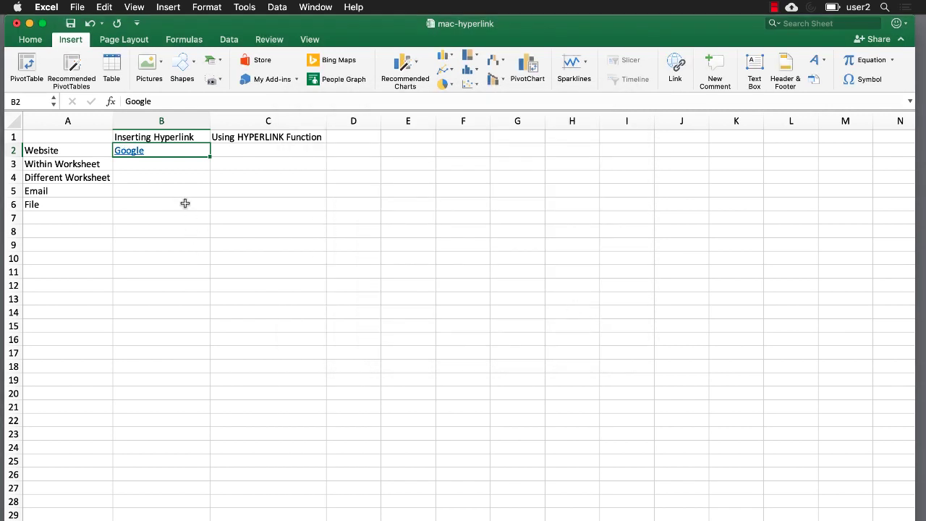
{"action": "left_click", "coordinate": [134, 152]}
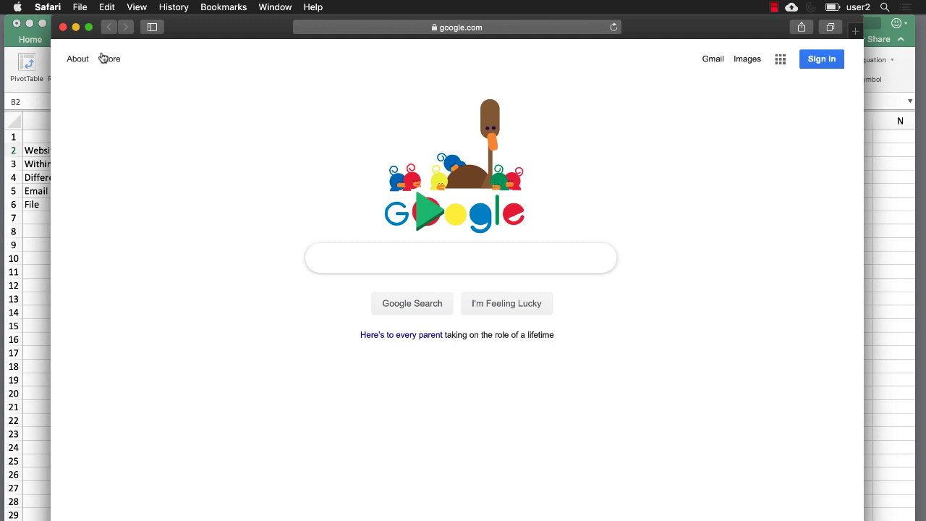
{"action": "left_click", "coordinate": [63, 28]}
{"action": "left_click", "coordinate": [190, 153]}
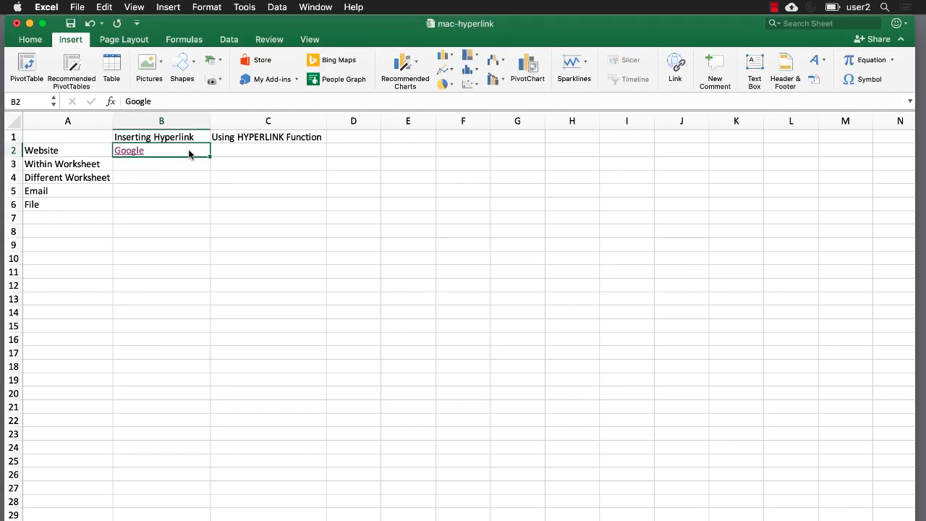
Delete Google from B2 and type Bing in its place, keeping B2 selected.
{"action": "key", "text": "BackSpace"}
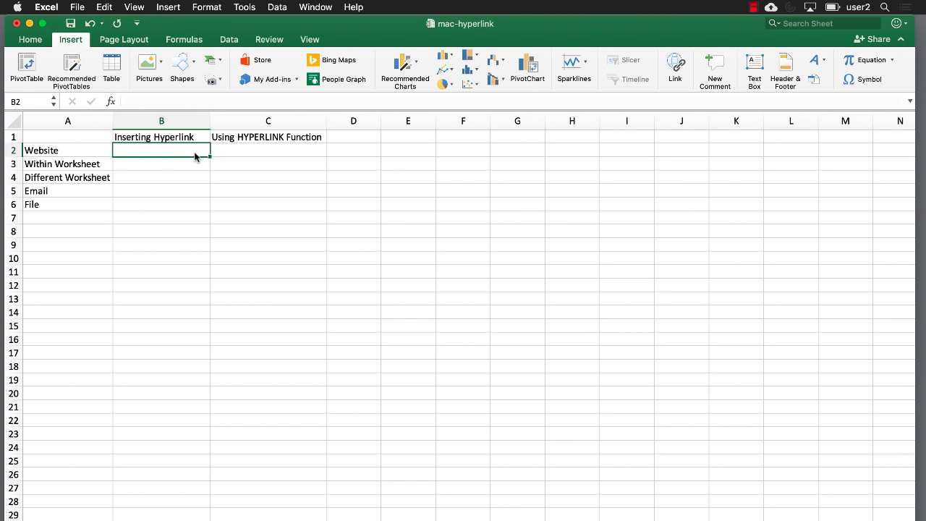
{"action": "type", "text": "Bing"}
{"action": "key", "text": "BackSpace"}
{"action": "key", "text": "BackSpace"}
{"action": "key", "text": "BackSpace"}
{"action": "type", "text": "ing"}
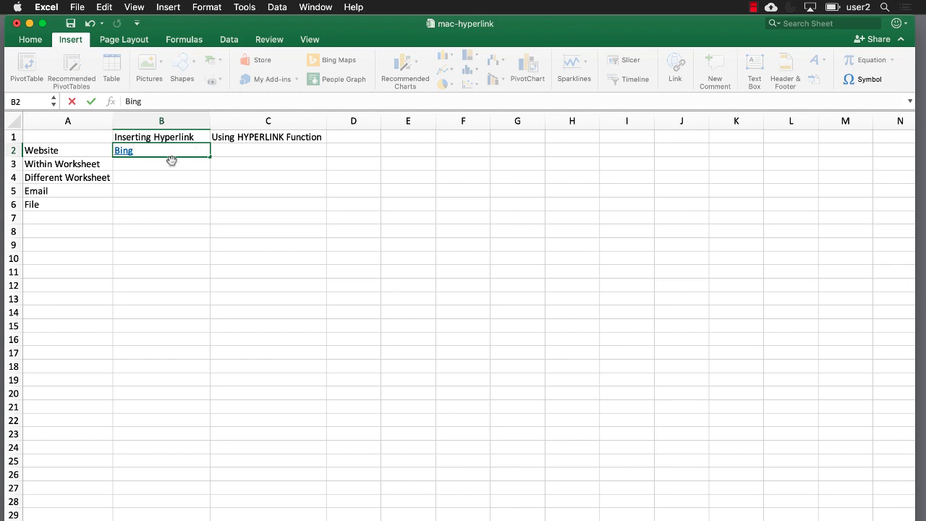
{"action": "left_click", "coordinate": [162, 164]}
{"action": "left_click", "coordinate": [119, 151]}
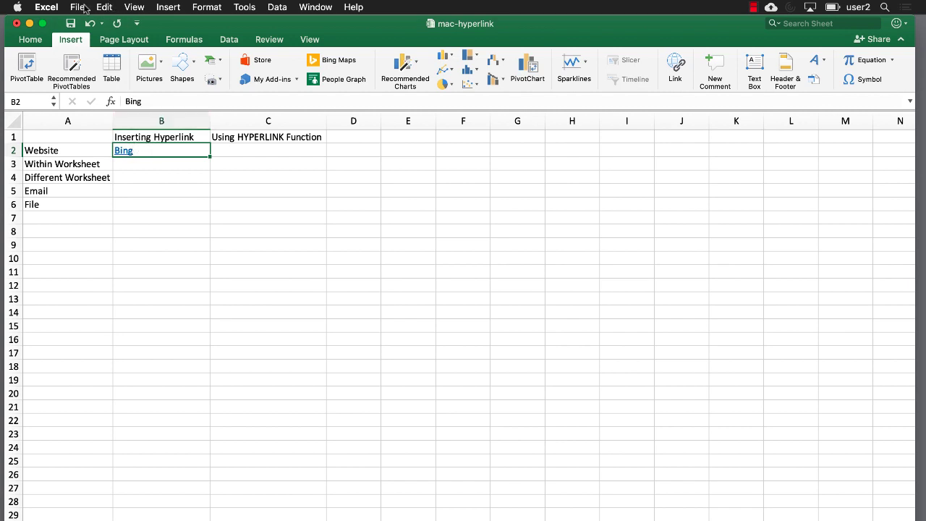
Use Edit > Clear > Formats on B2 so Bing shows as plain text.
{"action": "left_click", "coordinate": [101, 7]}
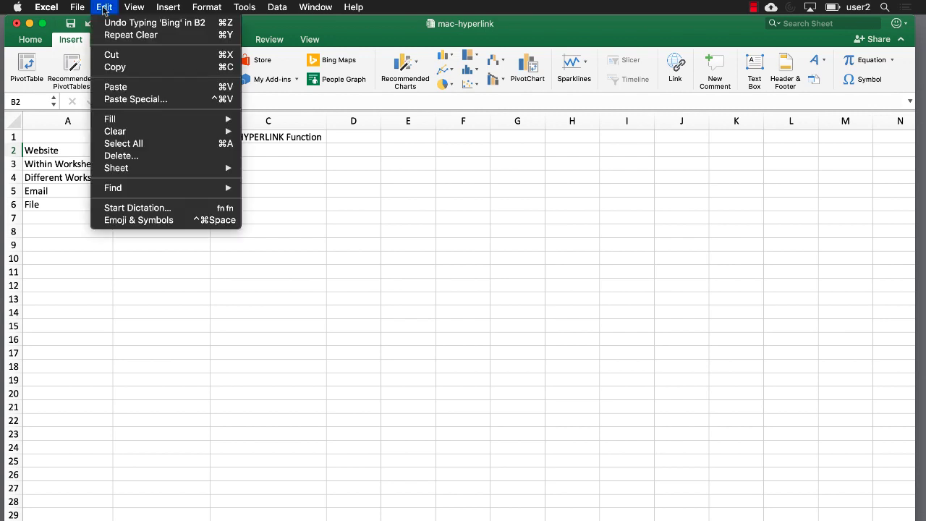
{"action": "mouse_move", "coordinate": [175, 130]}
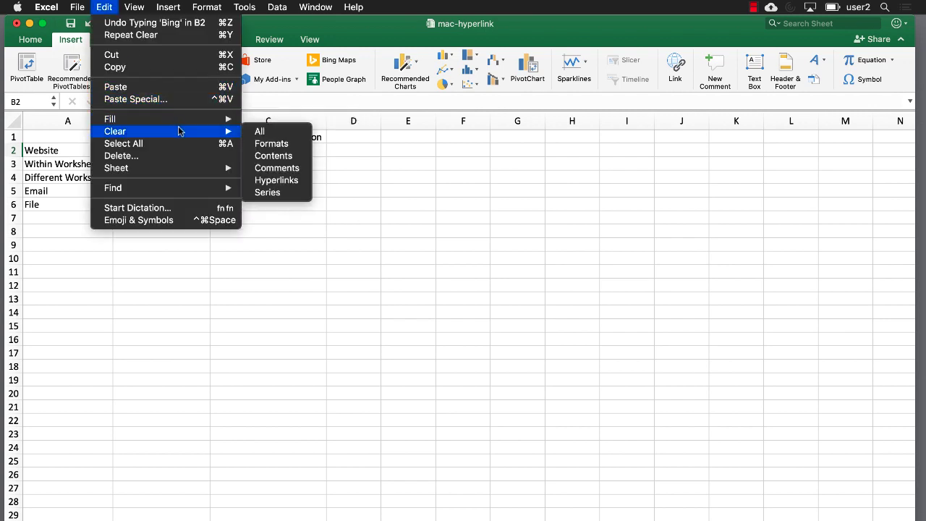
{"action": "left_click", "coordinate": [264, 147]}
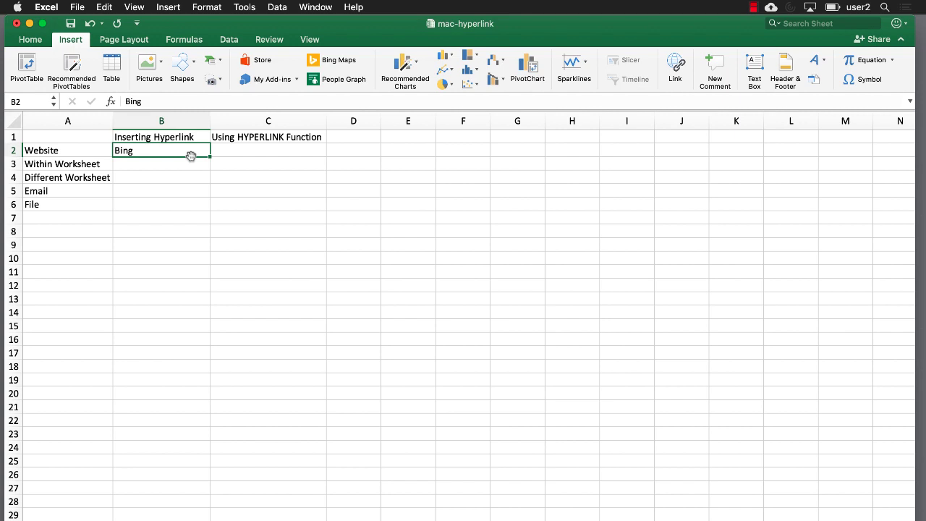
{"action": "left_click", "coordinate": [167, 7]}
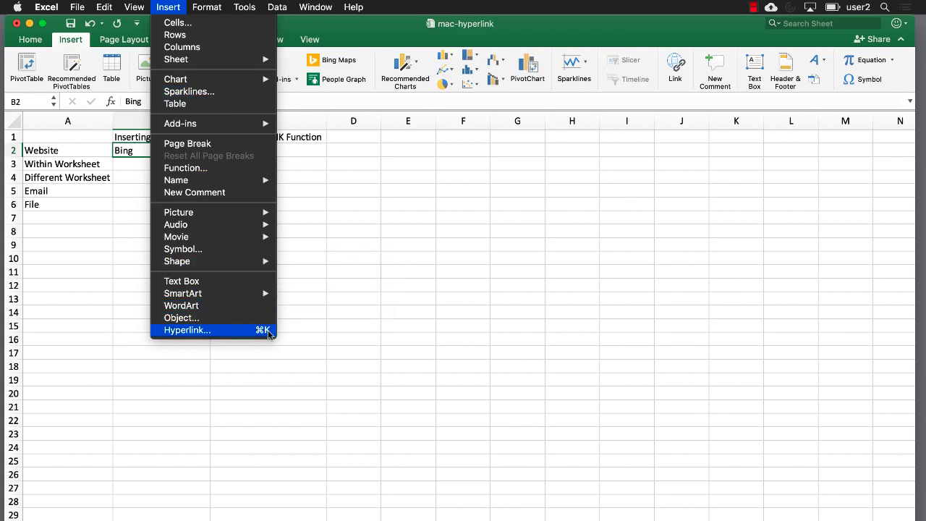
{"action": "left_click", "coordinate": [99, 333]}
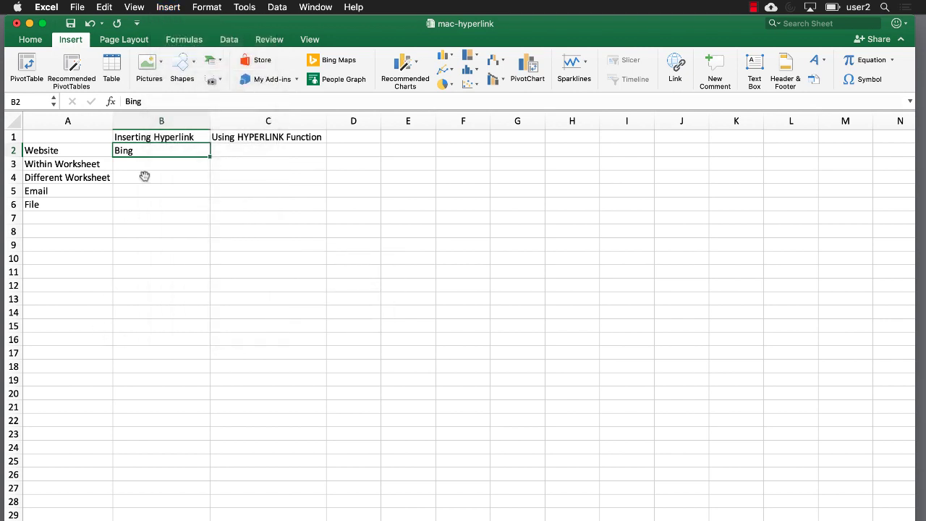
{"action": "key", "text": "super+k"}
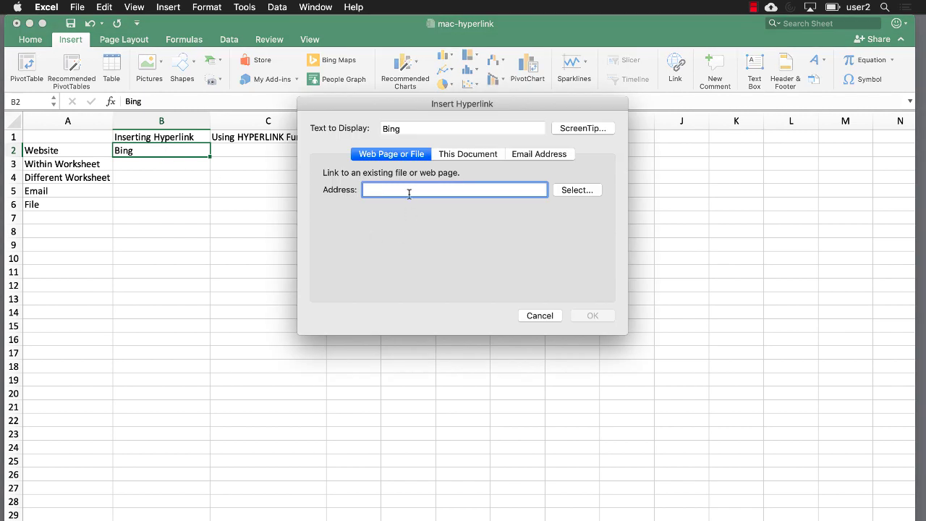
{"action": "type", "text": "www.bing.com"}
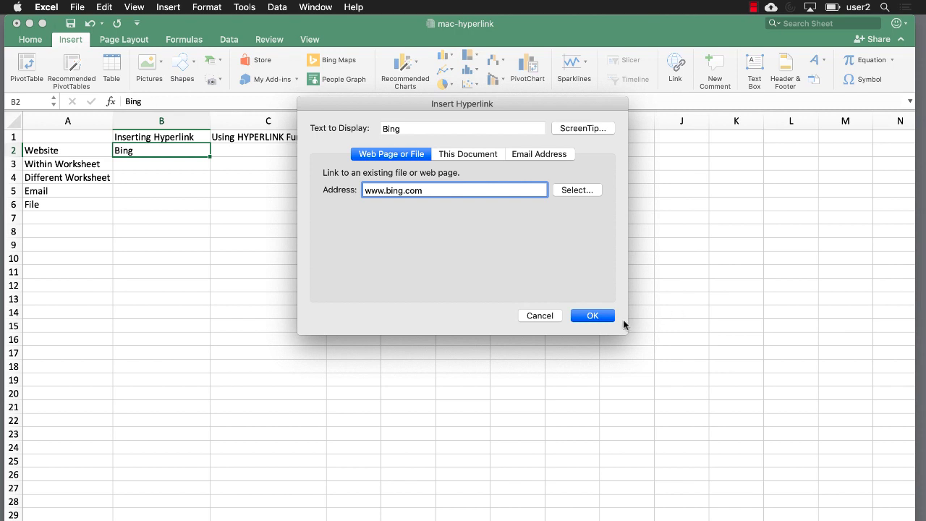
{"action": "left_click", "coordinate": [599, 315]}
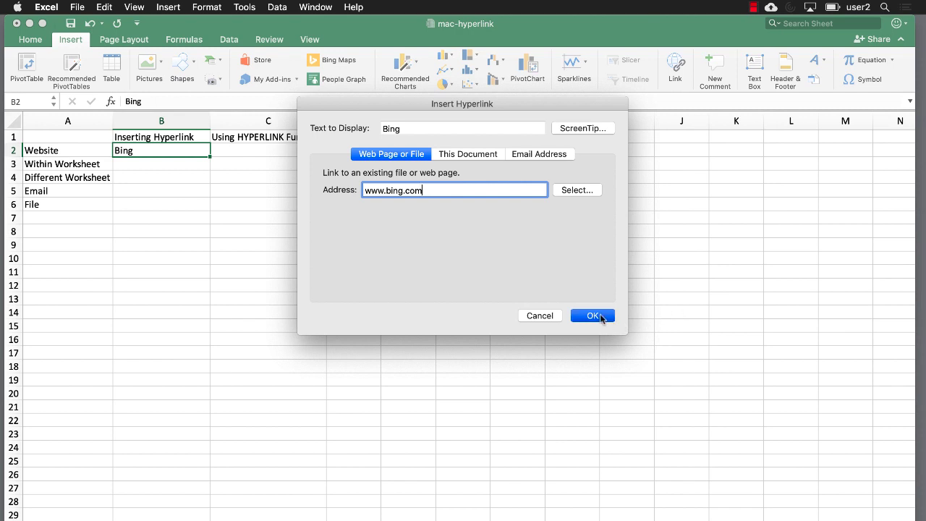
Test the Bing link in Safari, then close the browser.
{"action": "left_click", "coordinate": [131, 176]}
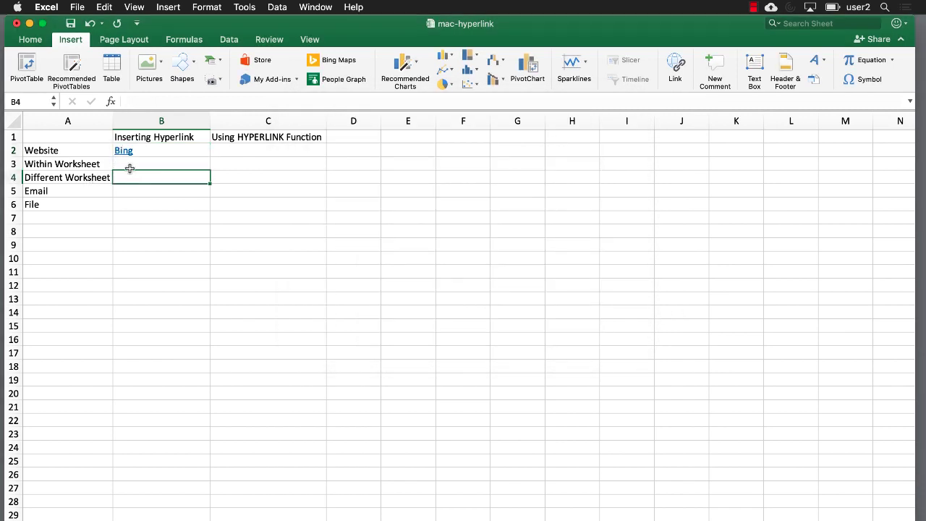
{"action": "left_click", "coordinate": [124, 153]}
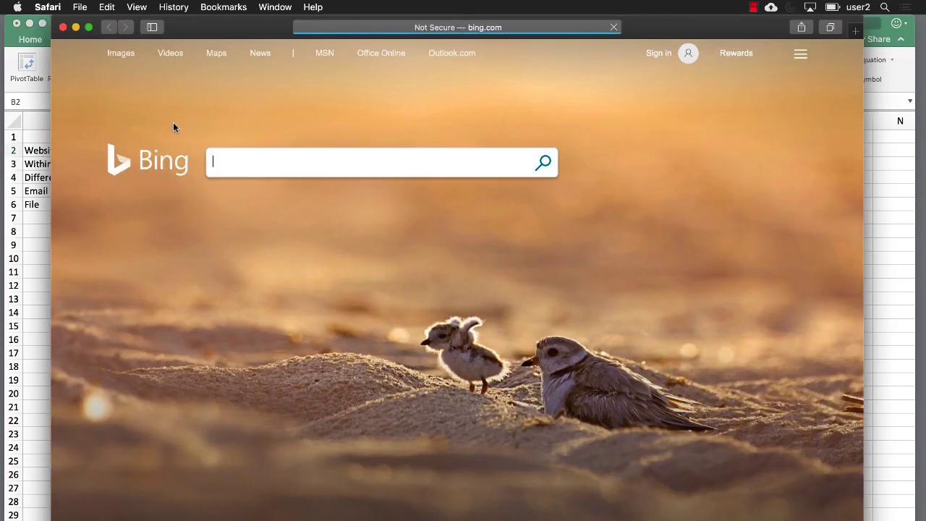
{"action": "left_click", "coordinate": [63, 28]}
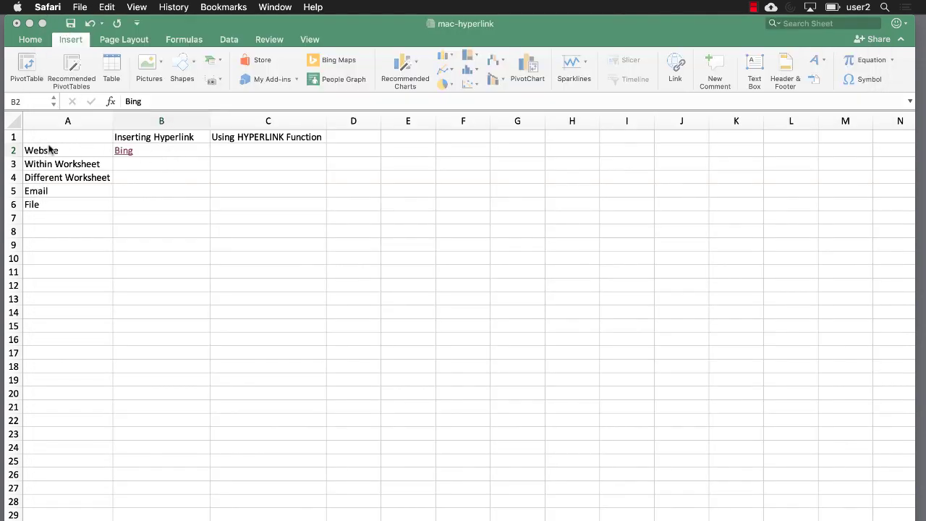
Link cell B3 to cell A50 in this document.
{"action": "left_click", "coordinate": [135, 167]}
{"action": "left_click", "coordinate": [134, 167]}
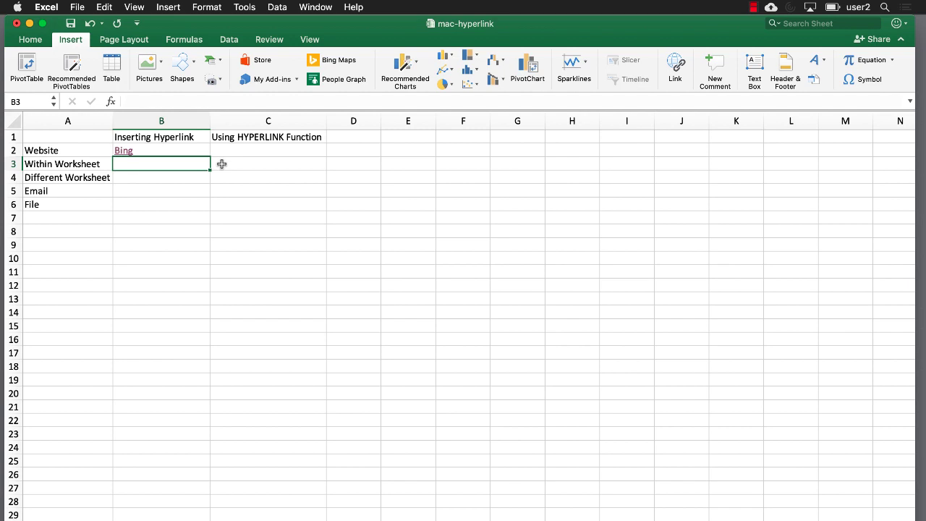
{"action": "key", "text": "super+k"}
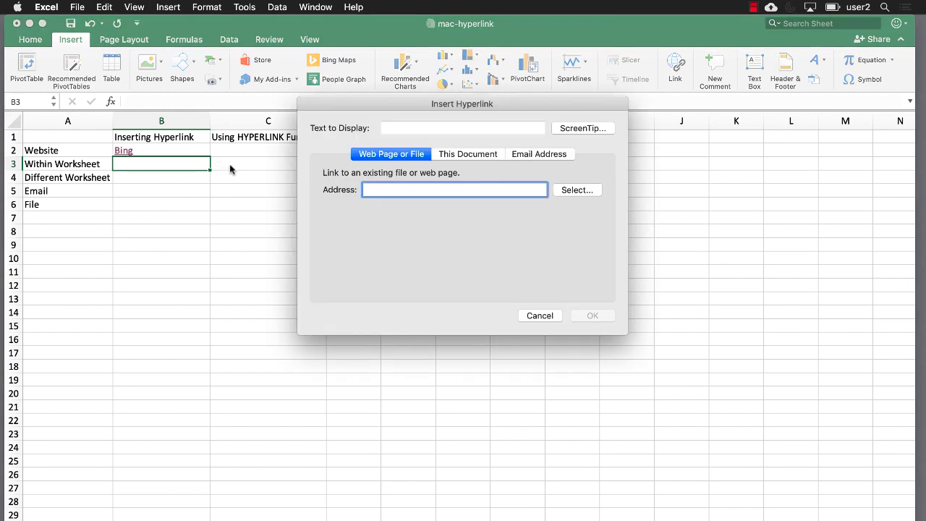
{"action": "left_click", "coordinate": [450, 154]}
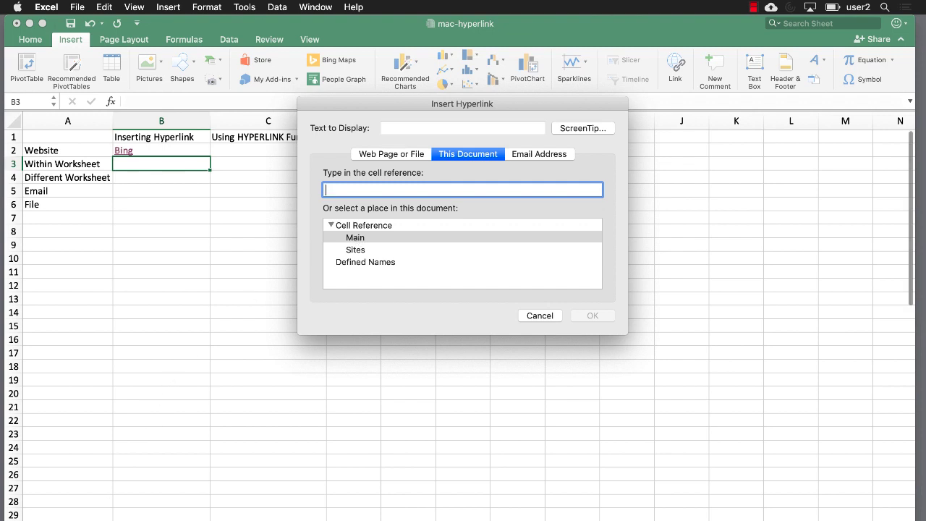
{"action": "type", "text": "a50"}
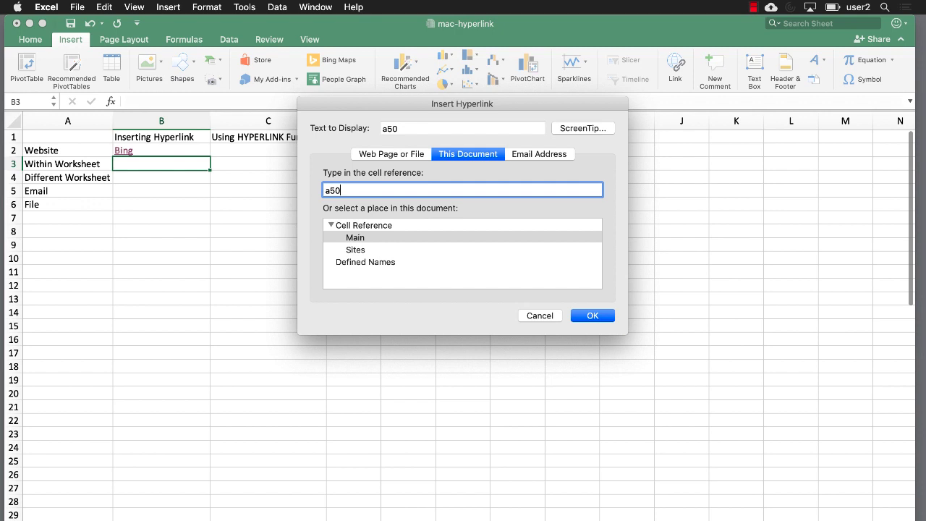
{"action": "key", "text": "Return"}
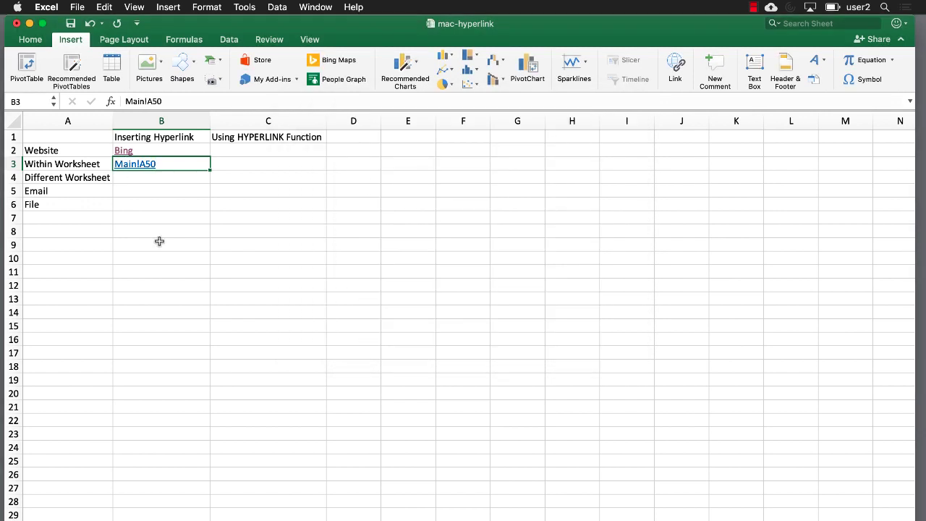
Relabel the B3 link 'A50 on this worksheet' and verify it jumps to A50.
{"action": "right_click", "coordinate": [154, 173]}
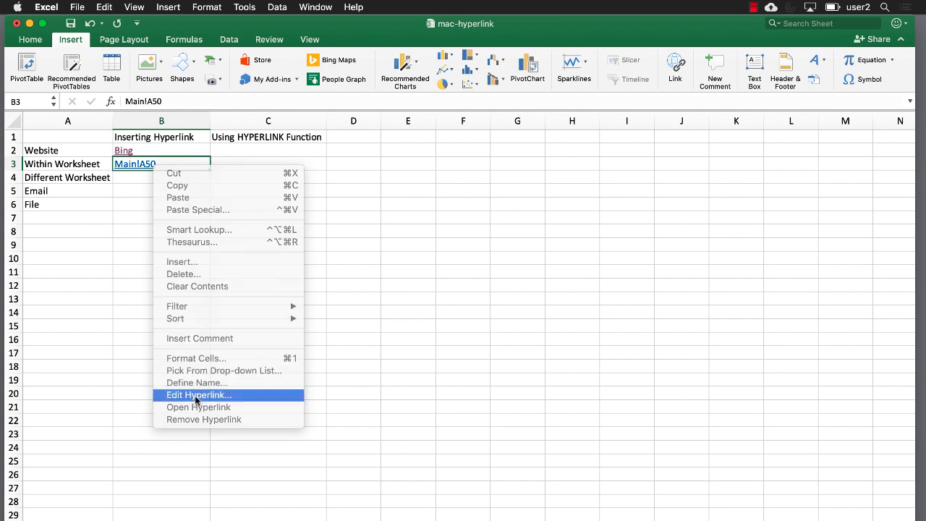
{"action": "left_click", "coordinate": [196, 397]}
{"action": "left_click", "coordinate": [366, 126]}
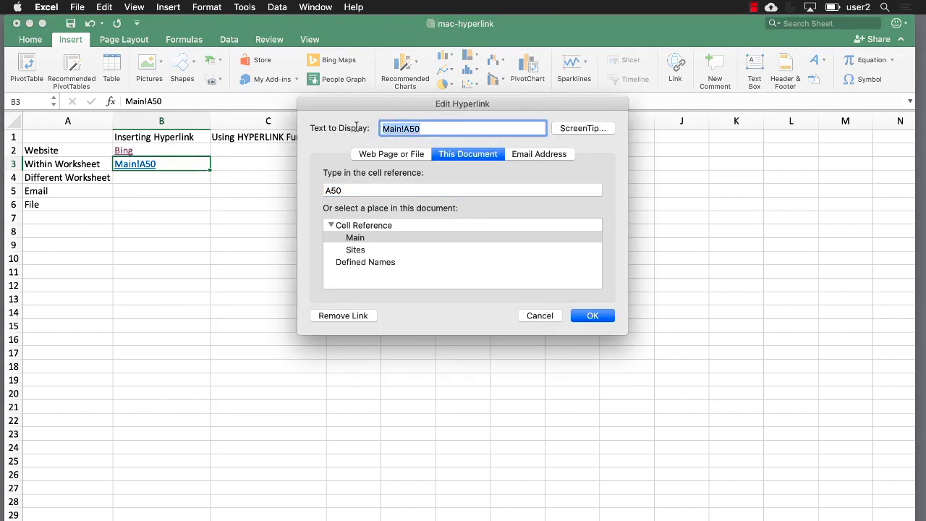
{"action": "type", "text": "A50 on this worksheet"}
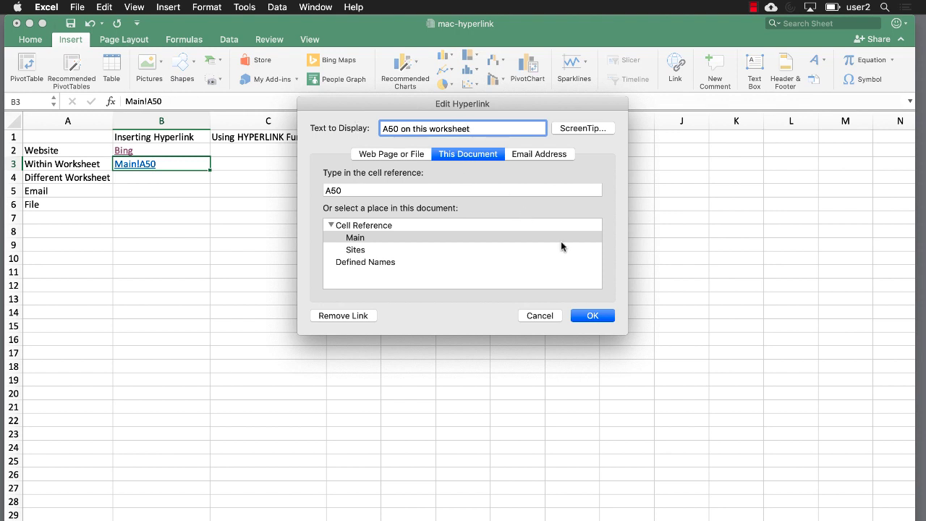
{"action": "left_click", "coordinate": [589, 316]}
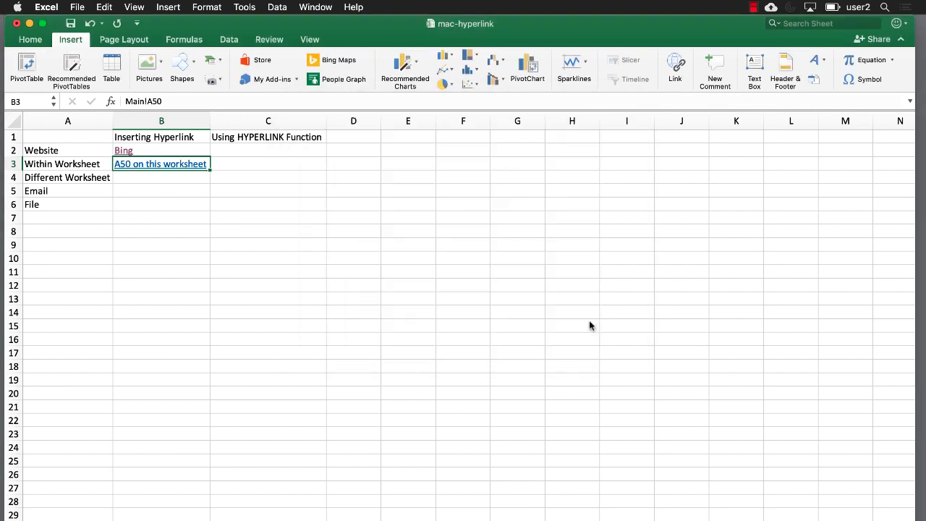
{"action": "left_click", "coordinate": [159, 165]}
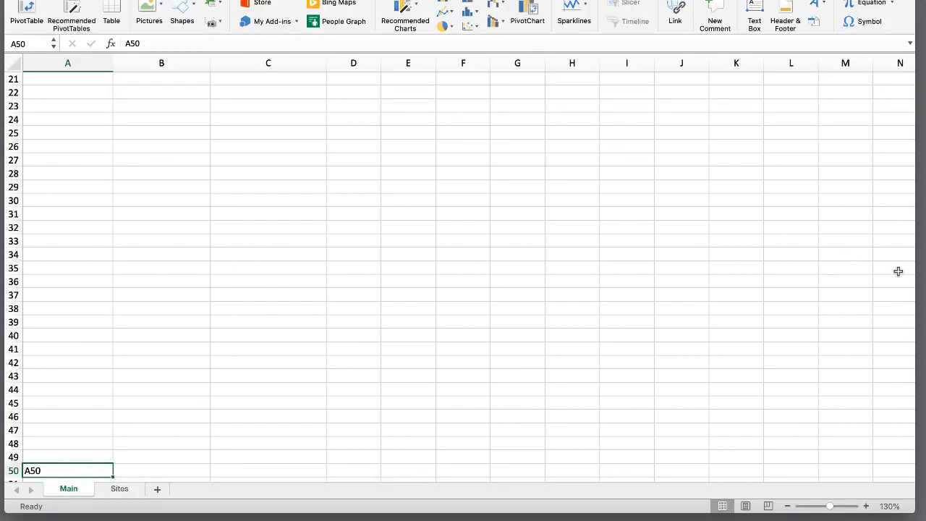
{"action": "left_click_drag", "start_coordinate": [909, 279], "coordinate": [903, 141]}
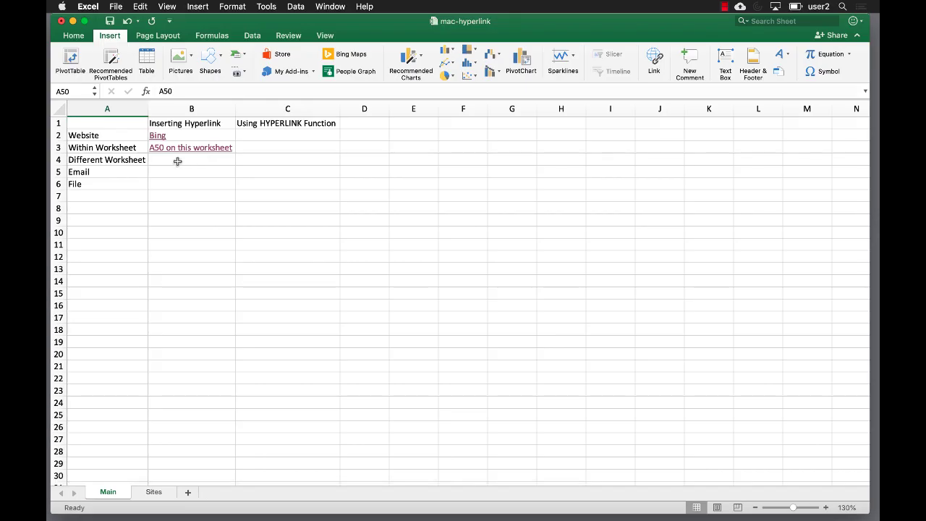
Add a 'Sites Worksheet' link in B4 pointing to cell A1 of the Sites sheet.
{"action": "left_click", "coordinate": [176, 120]}
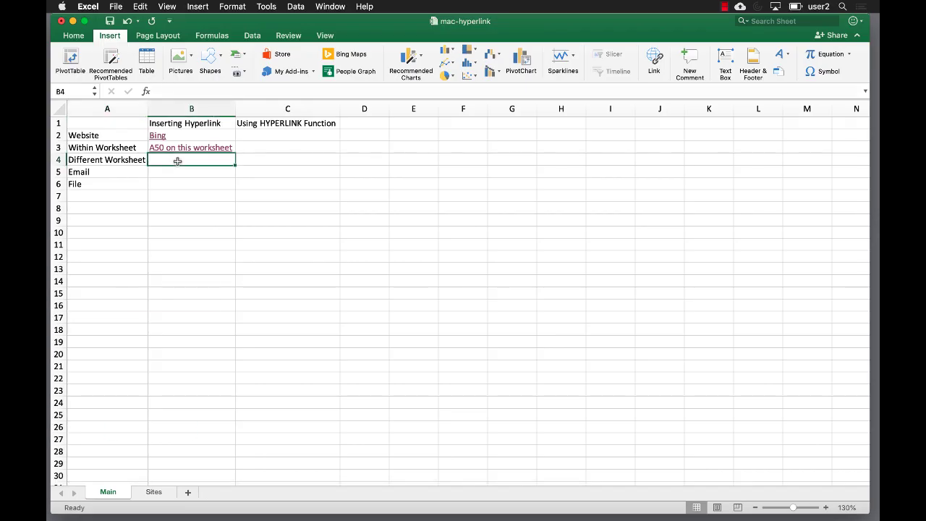
{"action": "key", "text": "super+k"}
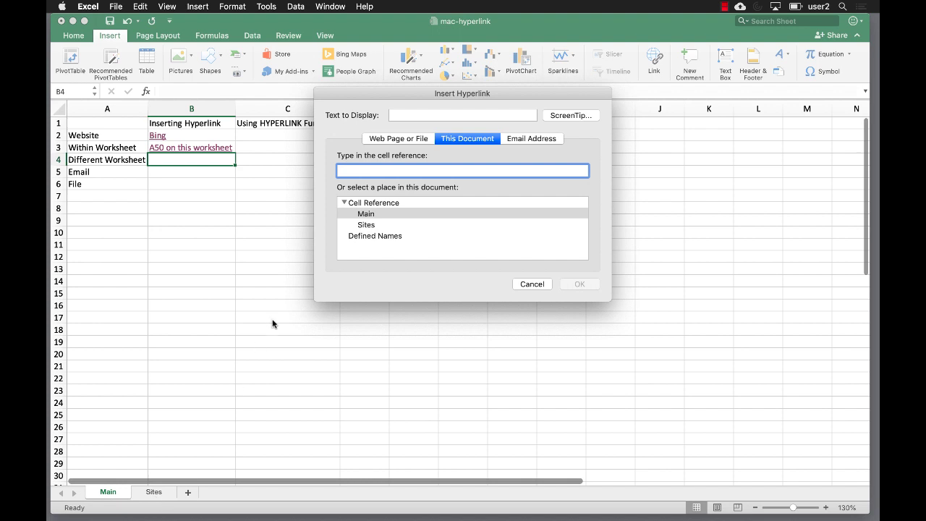
{"action": "left_click", "coordinate": [367, 225]}
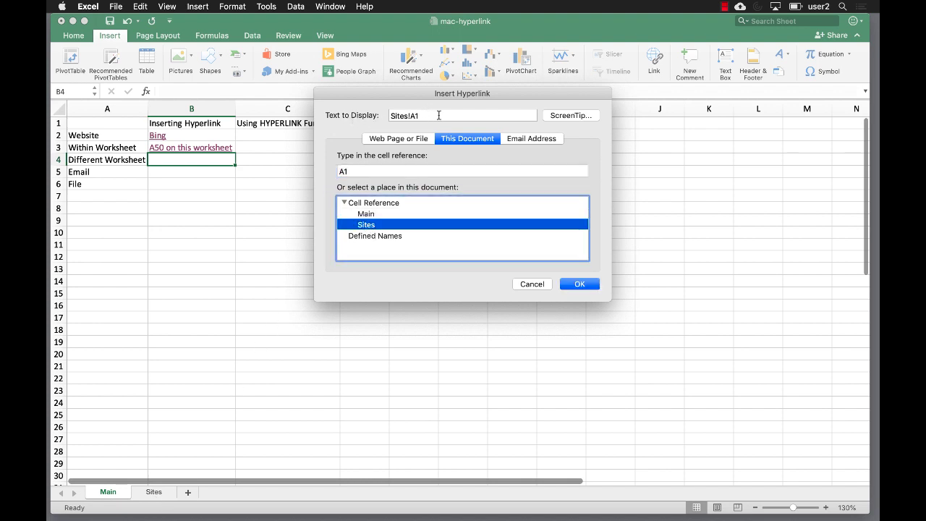
{"action": "key", "text": "Tab"}
{"action": "type", "text": "S"}
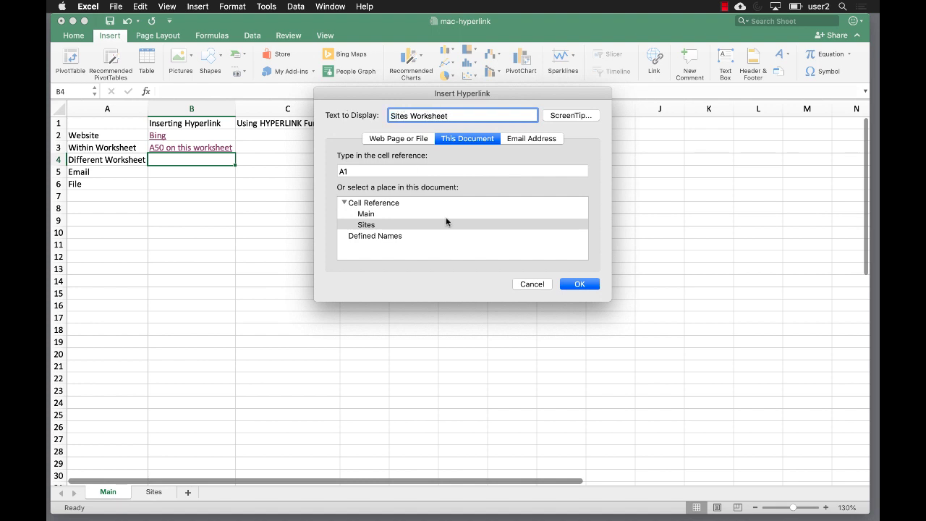
{"action": "left_click", "coordinate": [579, 283]}
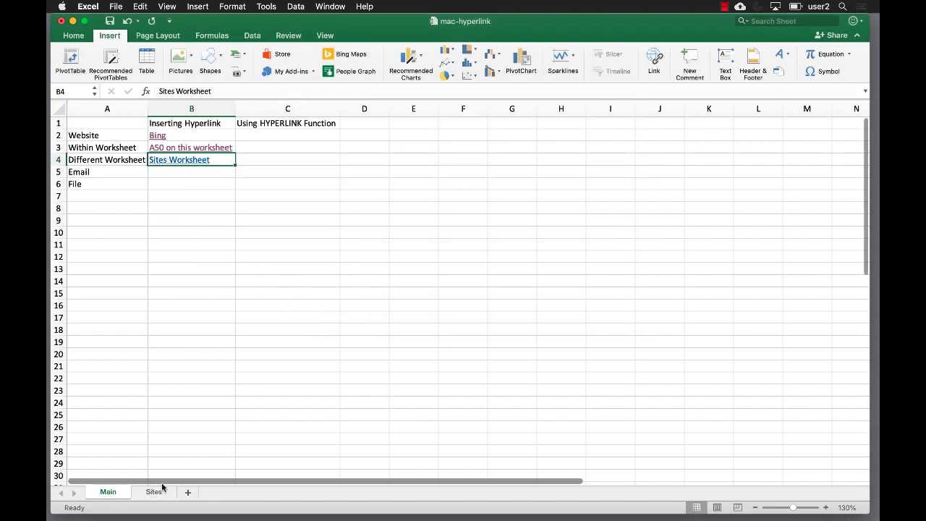
Test the Sites Worksheet link, return to Main, and start a hyperlink for B5.
{"action": "left_click", "coordinate": [177, 159]}
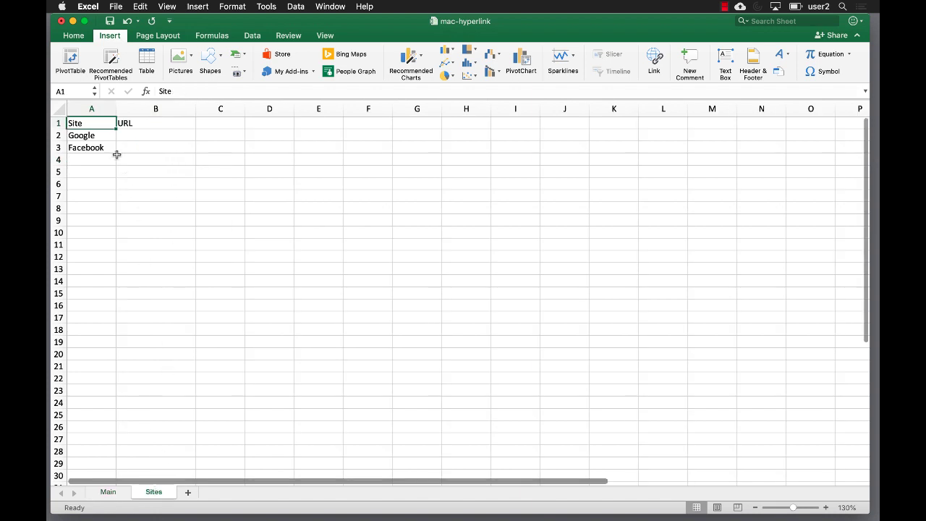
{"action": "left_click", "coordinate": [108, 493]}
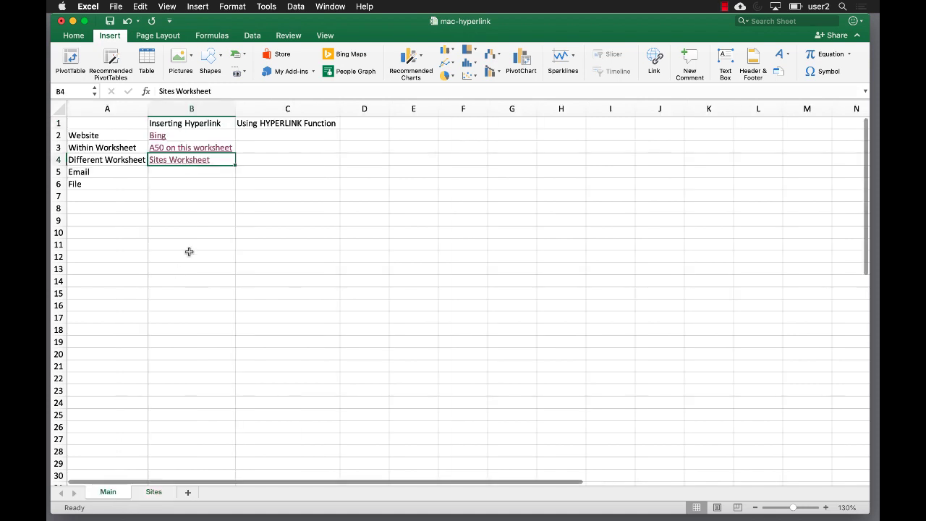
{"action": "left_click", "coordinate": [191, 174]}
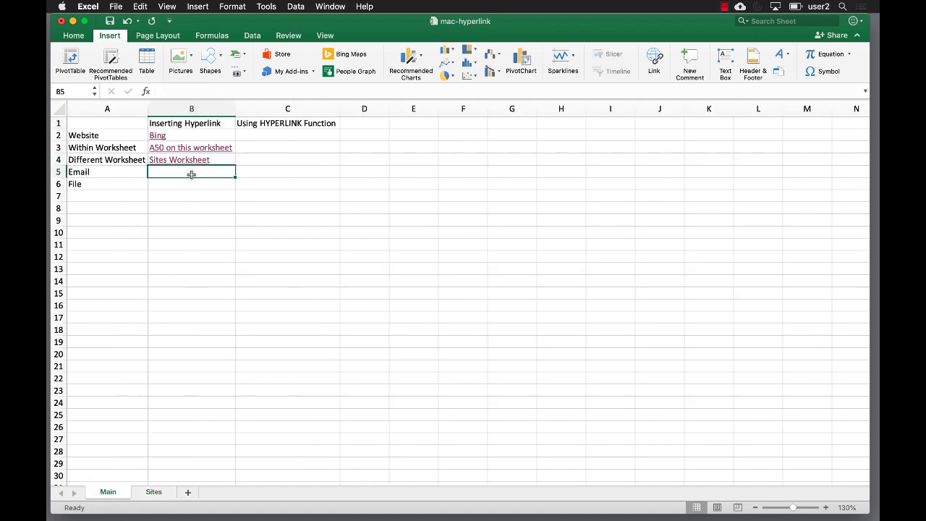
{"action": "key", "text": "super+k"}
Link B5 as an email address to the help address with subject 'Cust. Server'.
{"action": "left_click", "coordinate": [522, 140]}
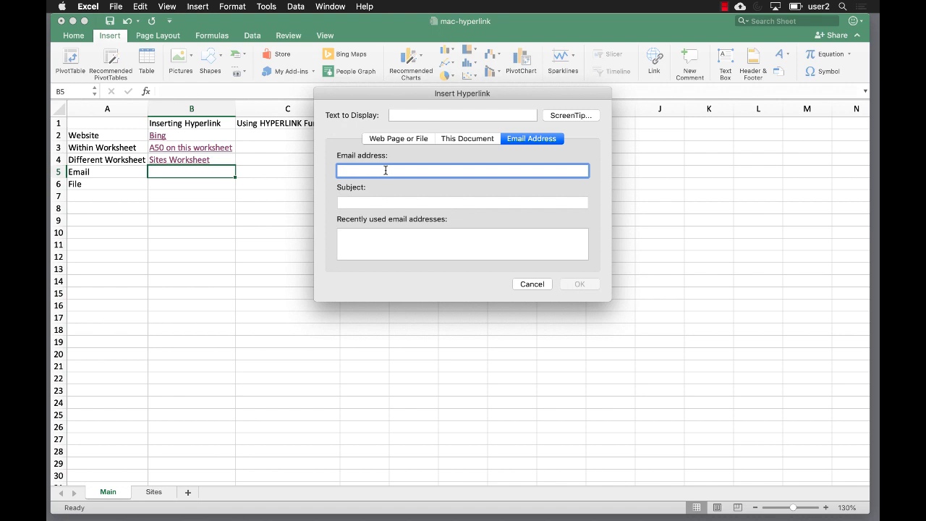
{"action": "type", "text": "h"}
{"action": "key", "text": "BackSpace"}
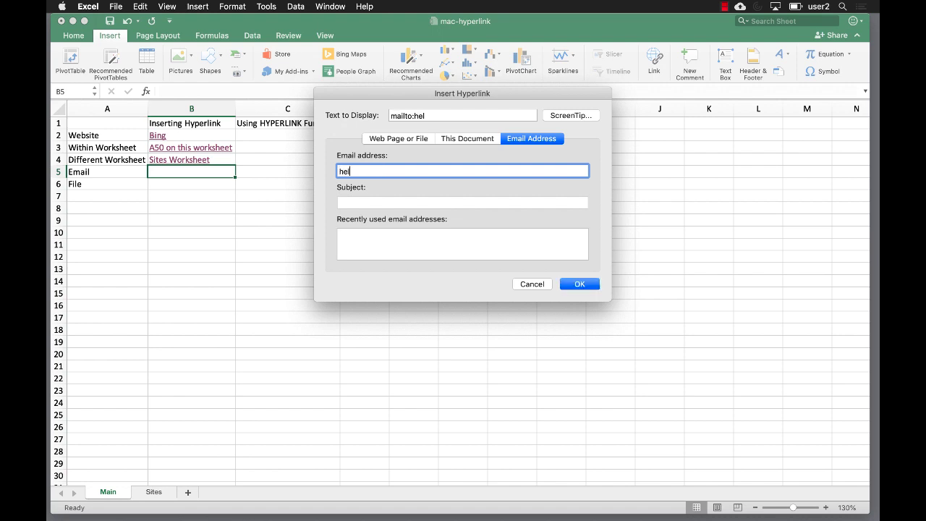
{"action": "type", "text": "Cust. S"}
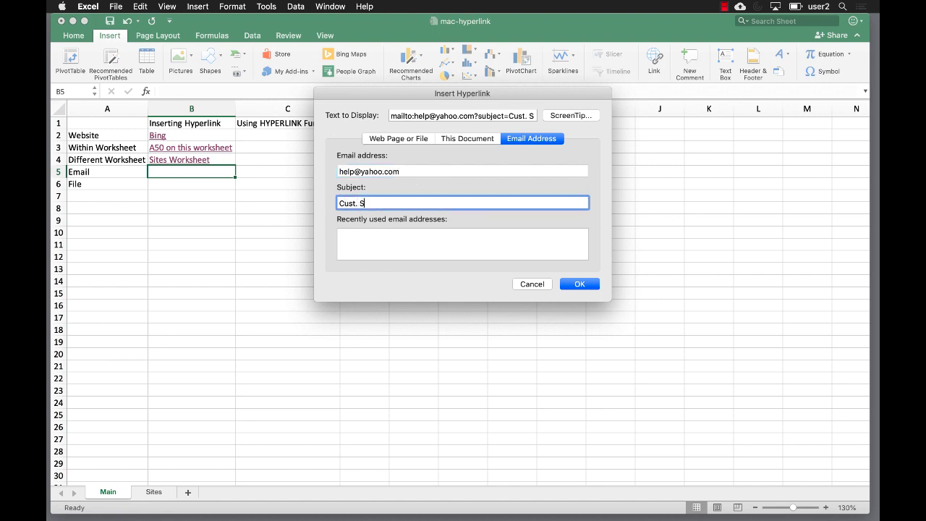
{"action": "type", "text": "erver"}
{"action": "left_click", "coordinate": [582, 286]}
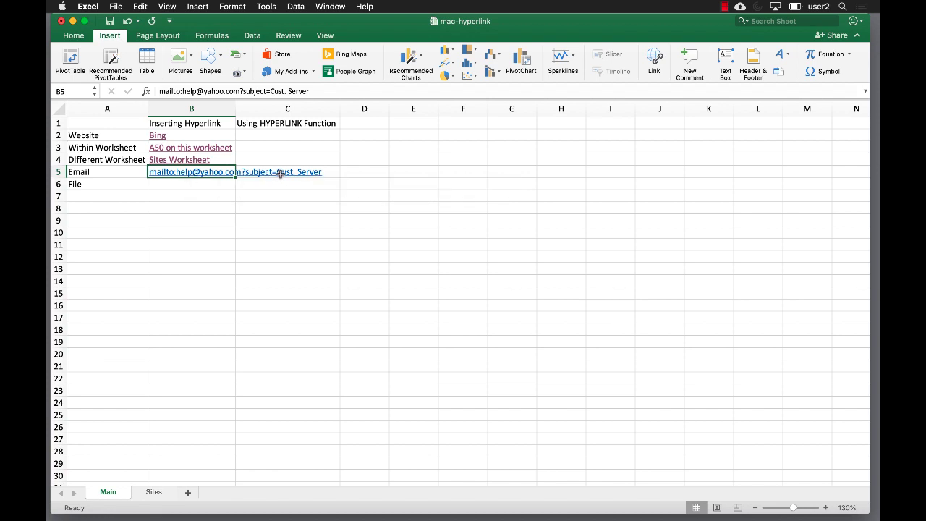
{"action": "left_click", "coordinate": [178, 176]}
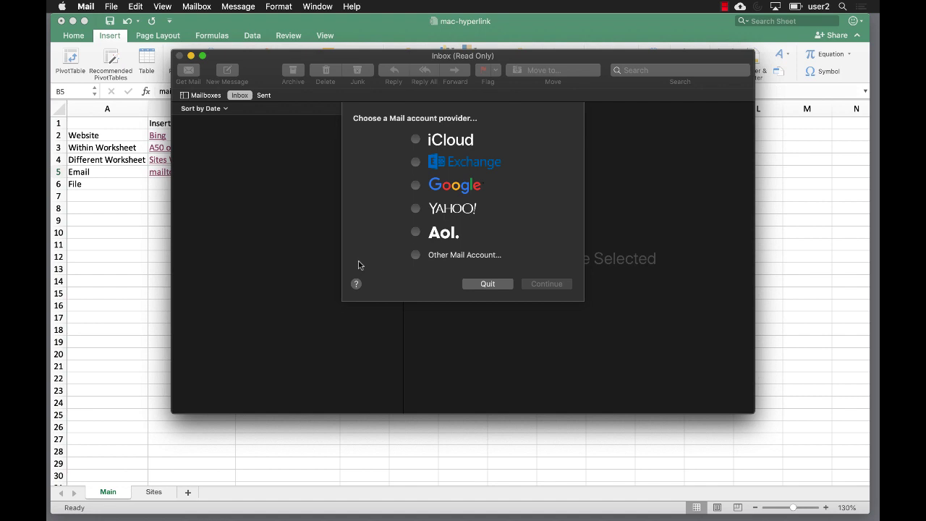
{"action": "left_click", "coordinate": [480, 284]}
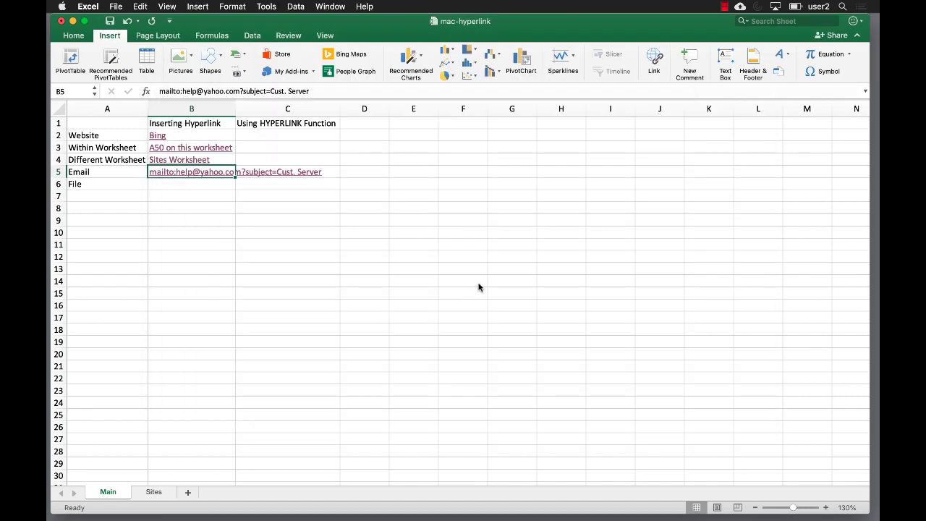
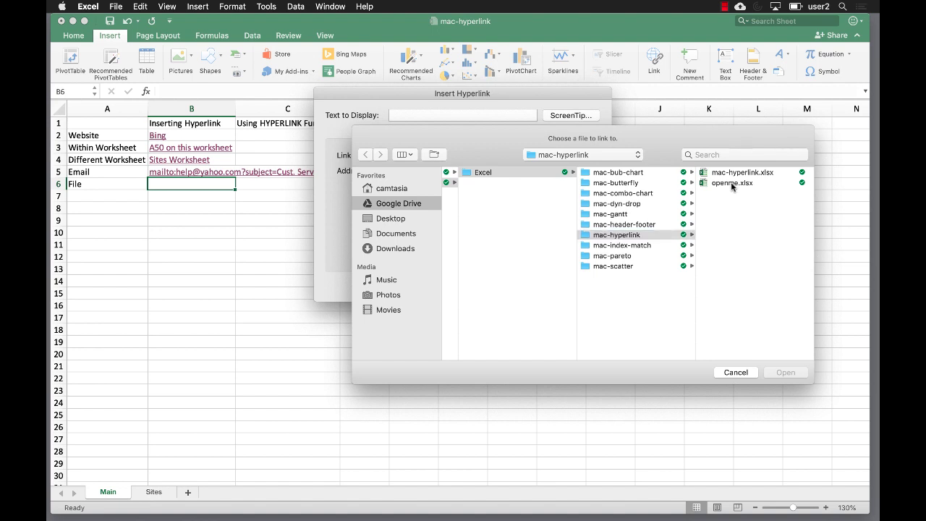
Link cell B6 to the file openme.xlsx.
{"action": "left_click", "coordinate": [726, 183]}
{"action": "left_click", "coordinate": [786, 373]}
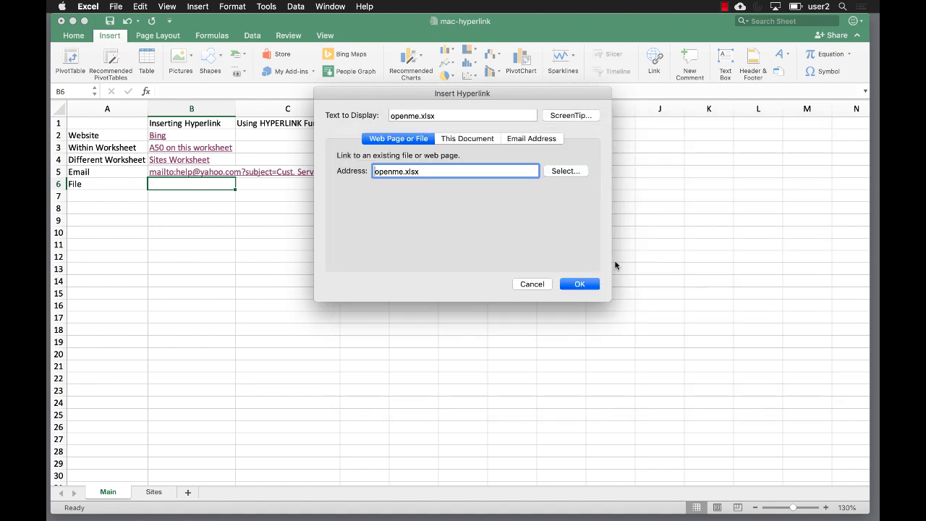
{"action": "left_click", "coordinate": [578, 283]}
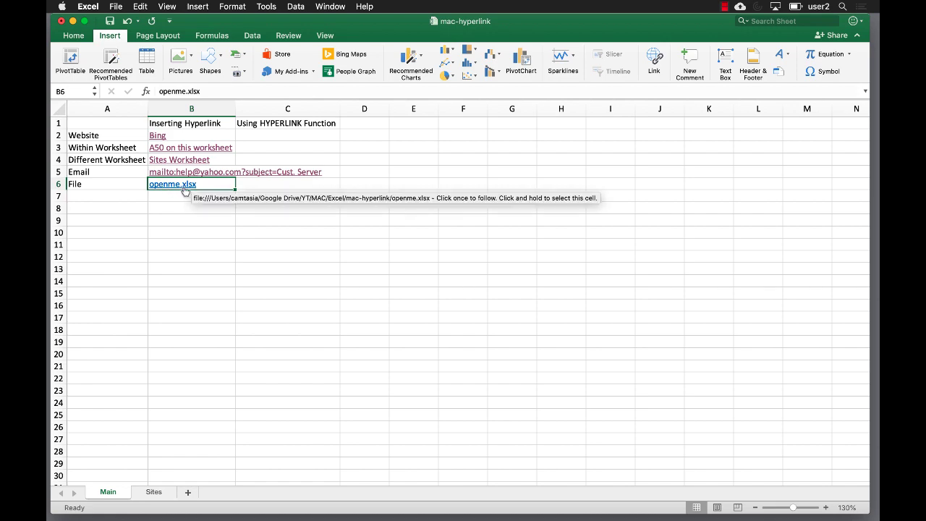
Follow the B6 link to confirm openme.xlsx opens, then close that workbook.
{"action": "left_click", "coordinate": [175, 188]}
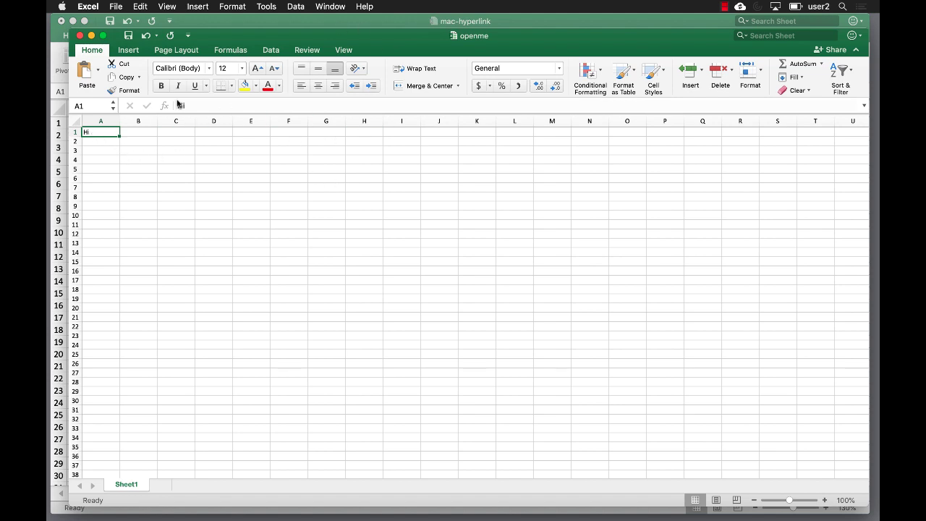
{"action": "left_click", "coordinate": [79, 35]}
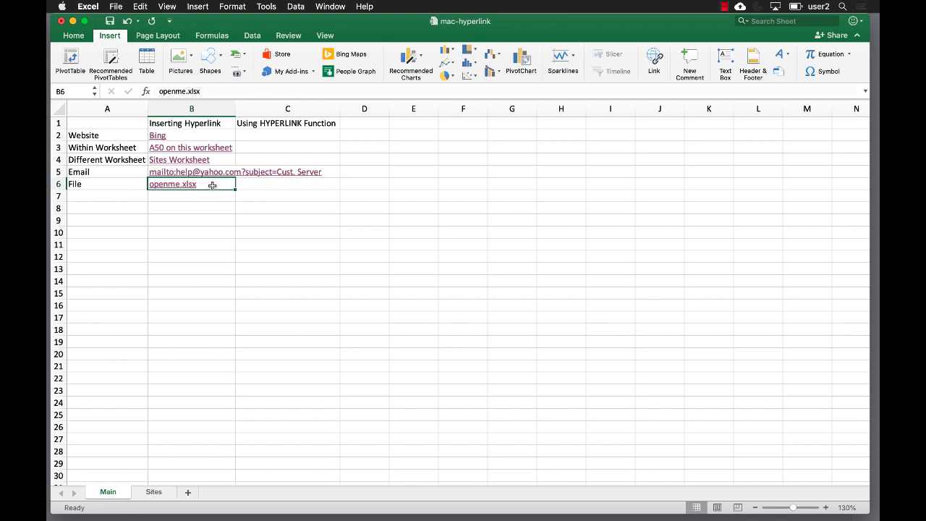
{"action": "mouse_move", "coordinate": [175, 186]}
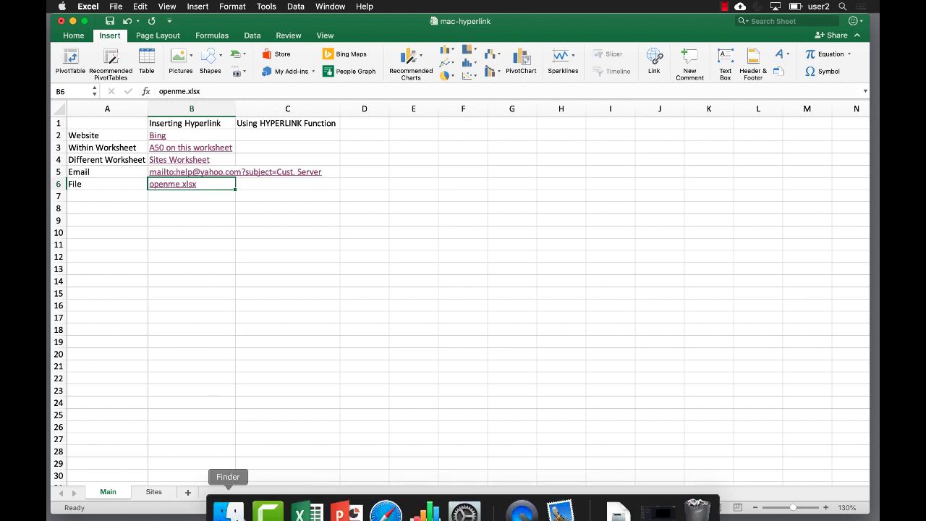
Drag openme.xlsx from the mac-hyperlink folder onto the desktop, then return to Excel.
{"action": "left_click", "coordinate": [227, 499]}
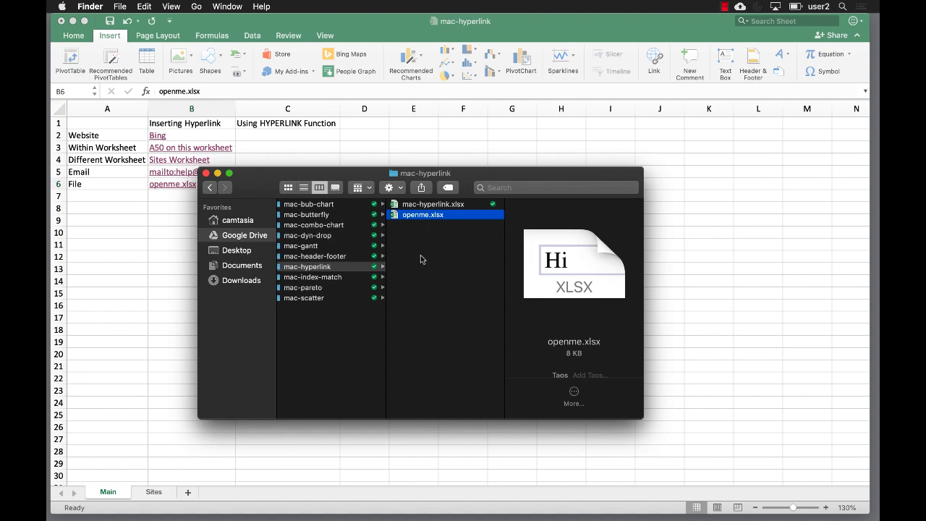
{"action": "left_click", "coordinate": [423, 146]}
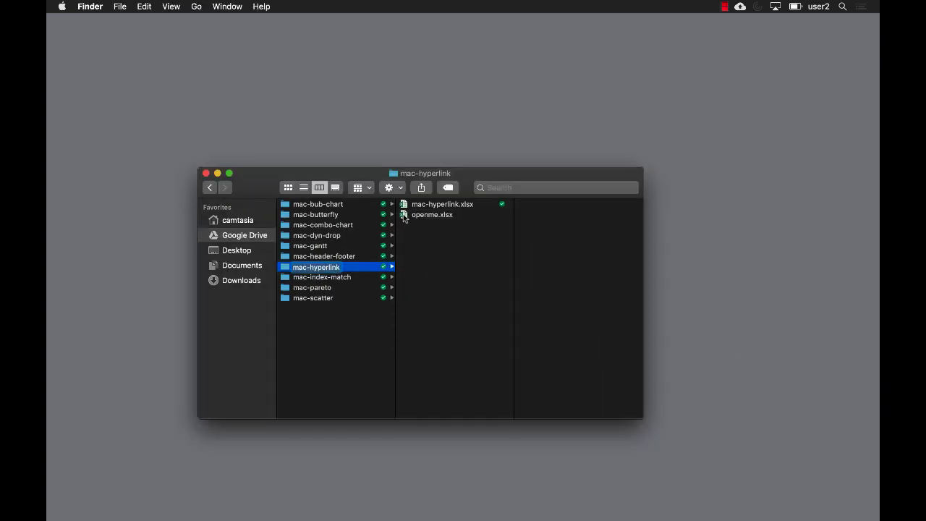
{"action": "left_click_drag", "start_coordinate": [403, 217], "coordinate": [497, 109]}
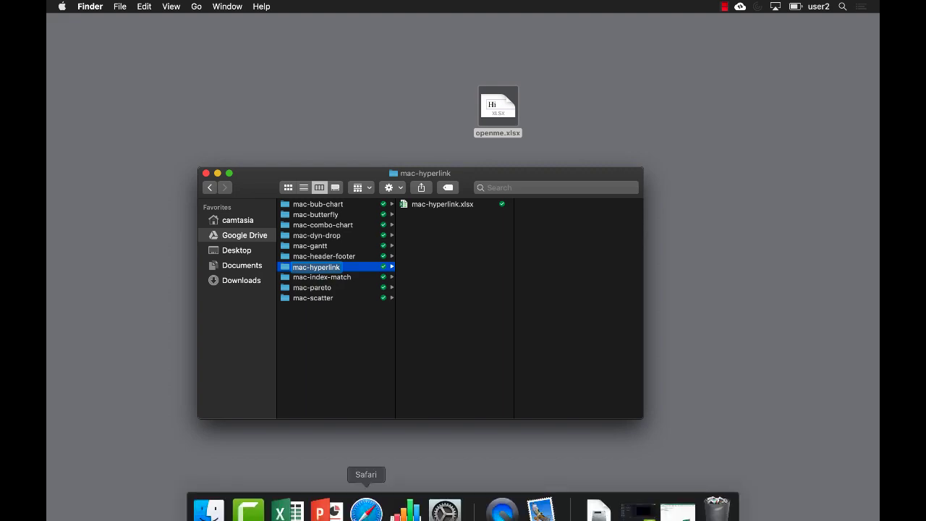
{"action": "left_click", "coordinate": [292, 504]}
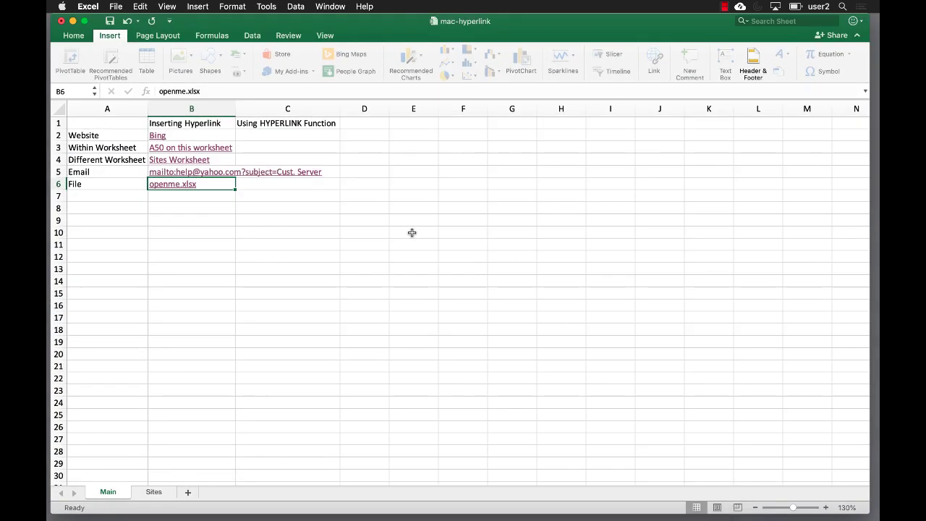
{"action": "left_click", "coordinate": [184, 221]}
{"action": "left_click", "coordinate": [178, 243]}
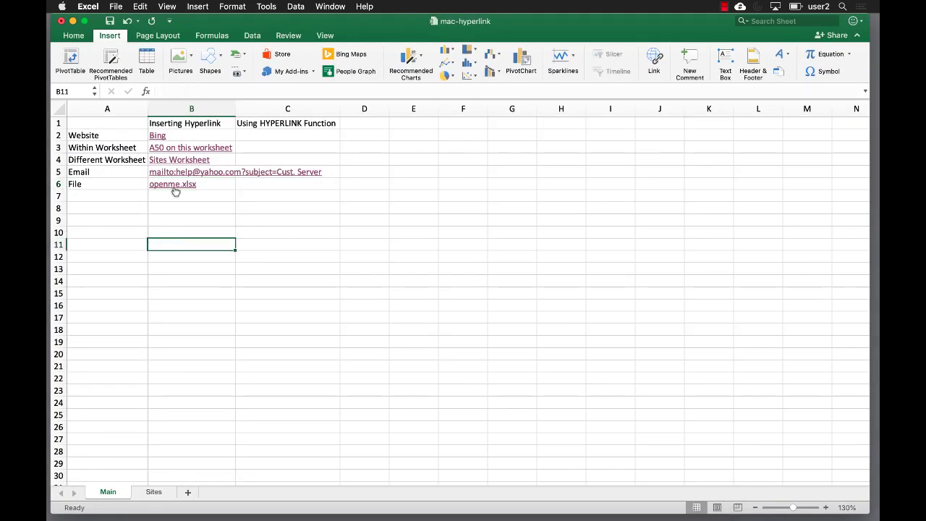
{"action": "left_click", "coordinate": [175, 185]}
{"action": "left_click", "coordinate": [549, 221]}
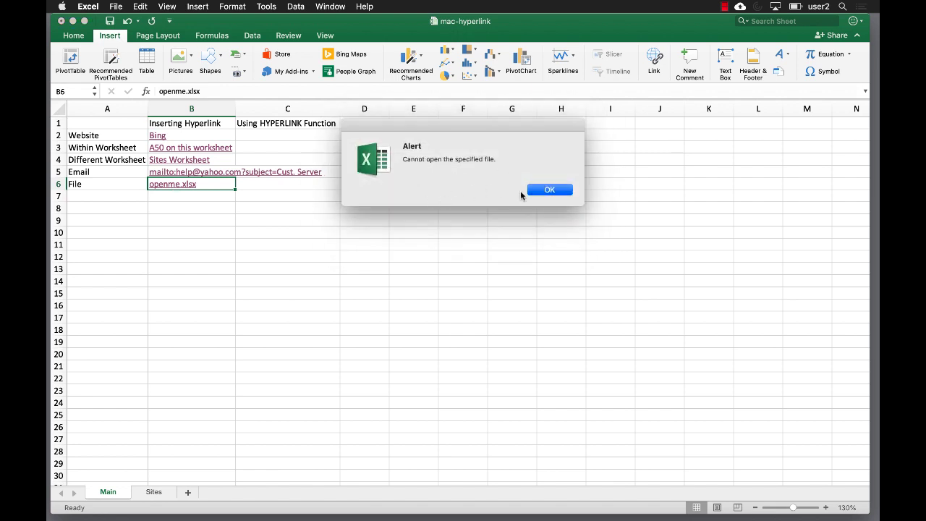
{"action": "left_click", "coordinate": [533, 191]}
{"action": "right_click", "coordinate": [213, 186]}
Repoint the B6 hyperlink to Desktop/openme.xlsx and verify it opens the moved file.
{"action": "left_click", "coordinate": [246, 392]}
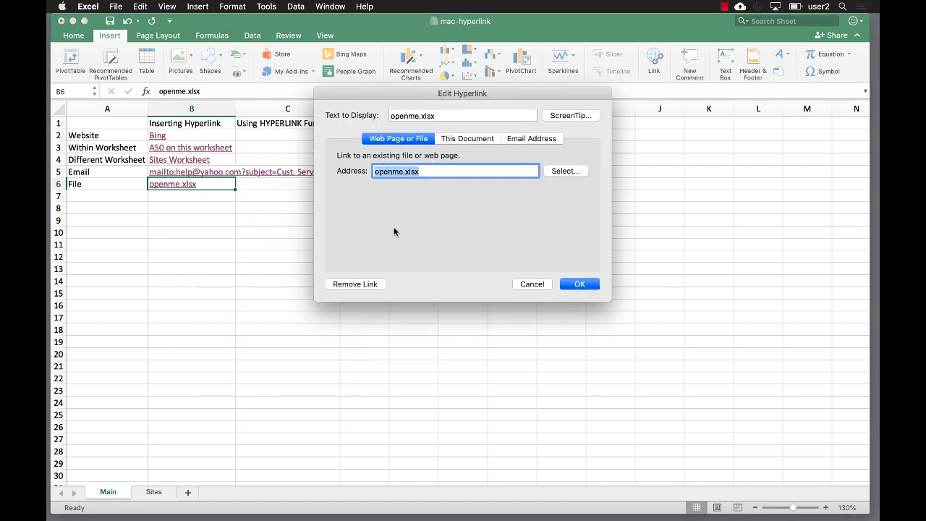
{"action": "left_click", "coordinate": [566, 170]}
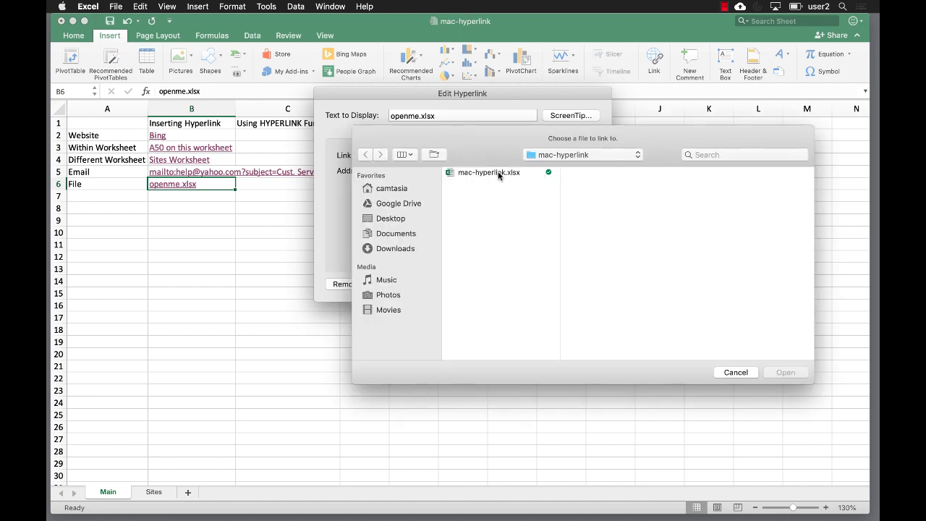
{"action": "left_click", "coordinate": [383, 220]}
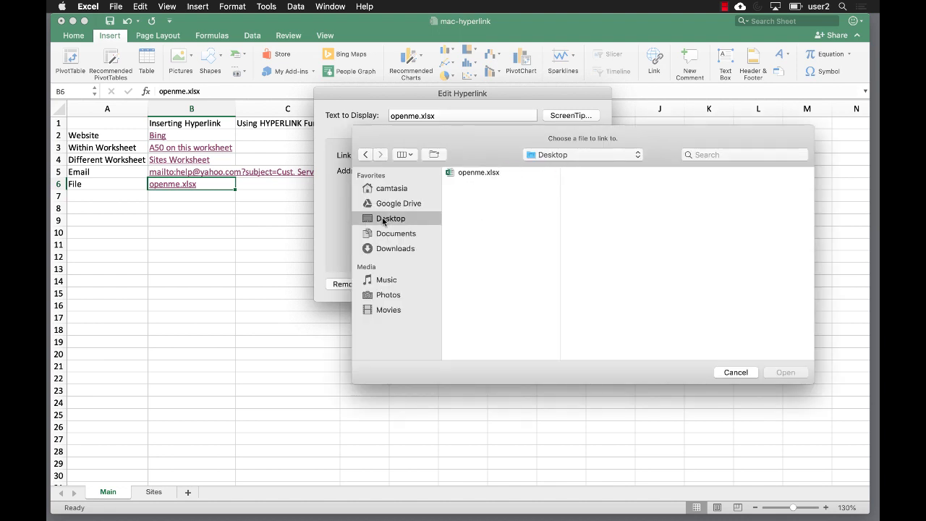
{"action": "left_click", "coordinate": [463, 174]}
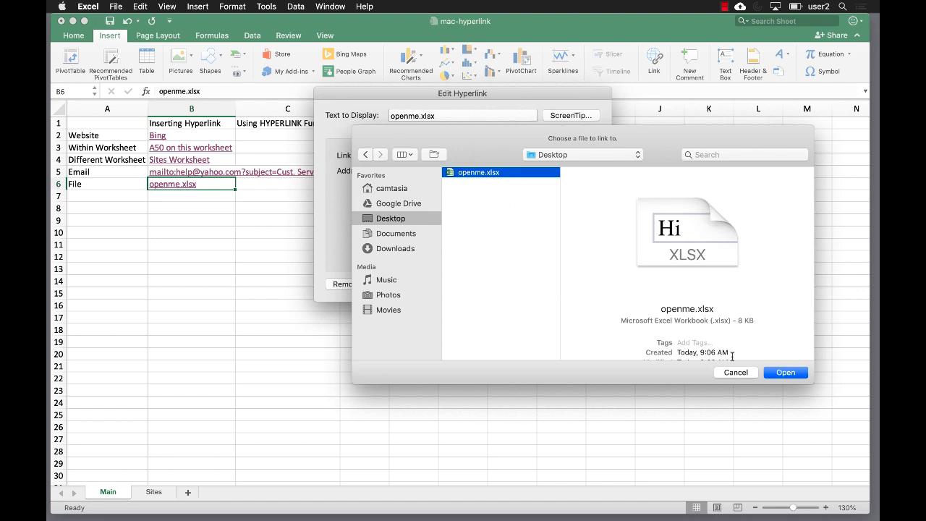
{"action": "left_click", "coordinate": [790, 374]}
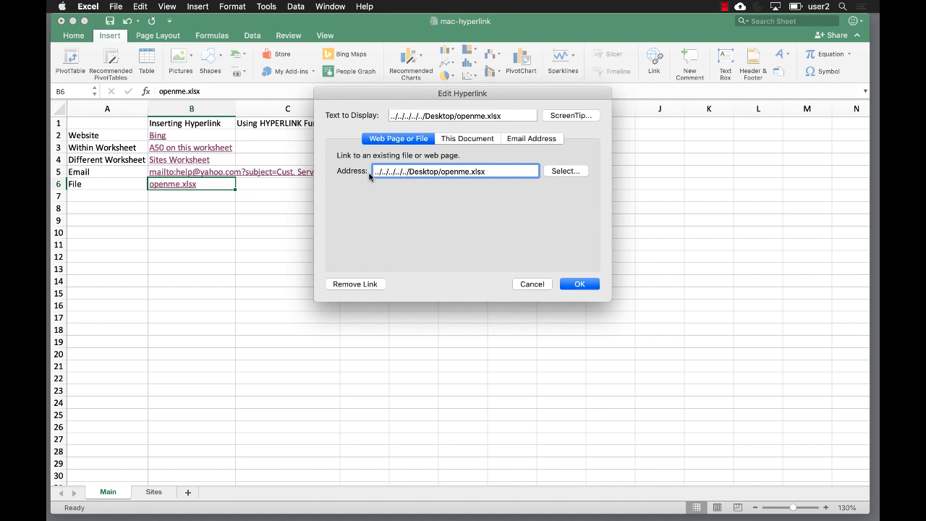
{"action": "left_click", "coordinate": [569, 286]}
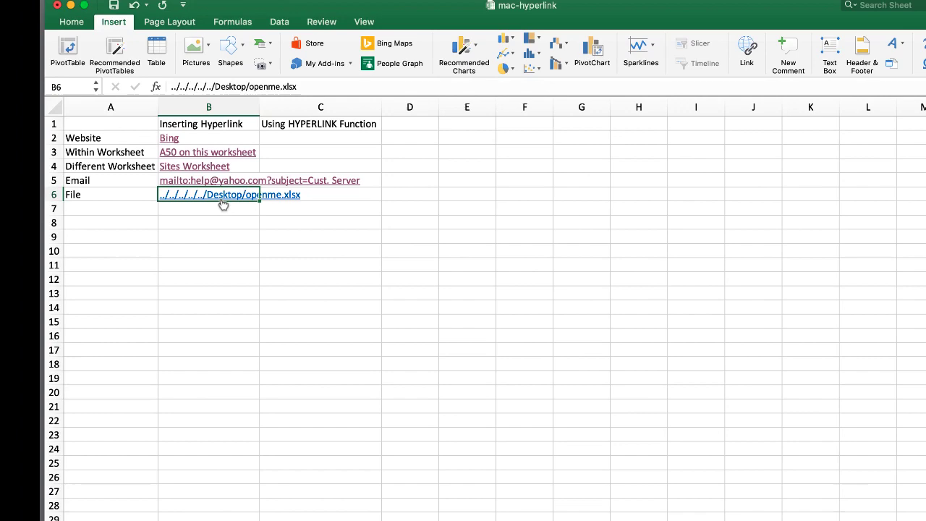
{"action": "left_click", "coordinate": [356, 287]}
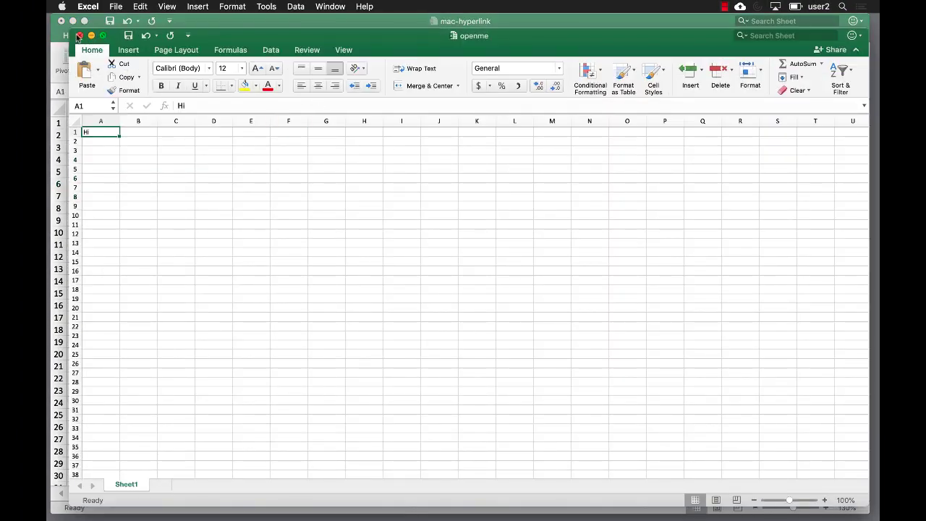
{"action": "left_click", "coordinate": [79, 36]}
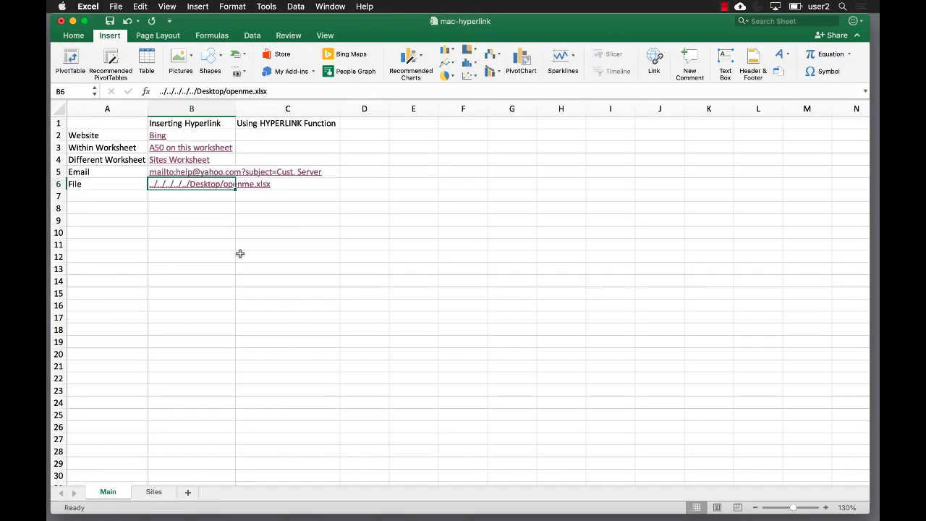
Drag openme.xlsx from the desktop back into the mac-hyperlink folder and return to Excel.
{"action": "mouse_move", "coordinate": [336, 515]}
{"action": "left_click", "coordinate": [228, 498]}
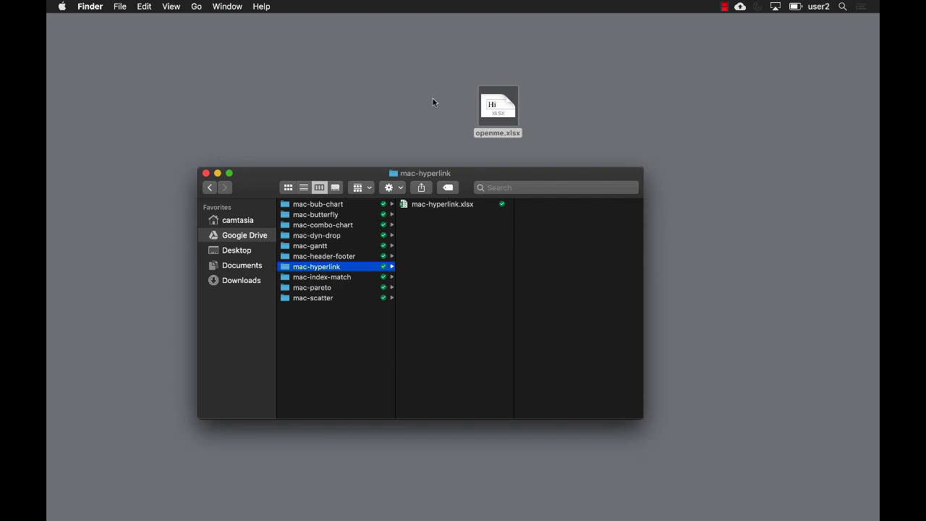
{"action": "left_click", "coordinate": [455, 94]}
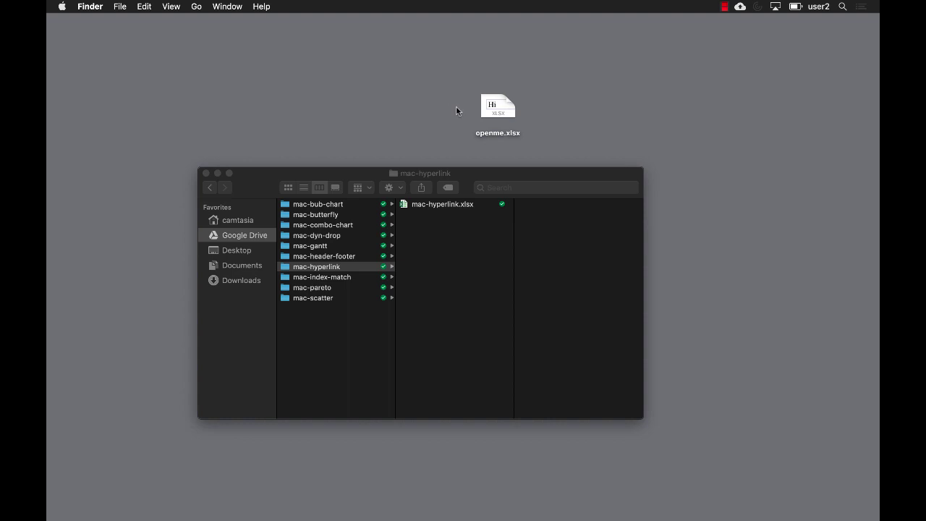
{"action": "left_click", "coordinate": [496, 108]}
{"action": "double_click", "coordinate": [492, 107]}
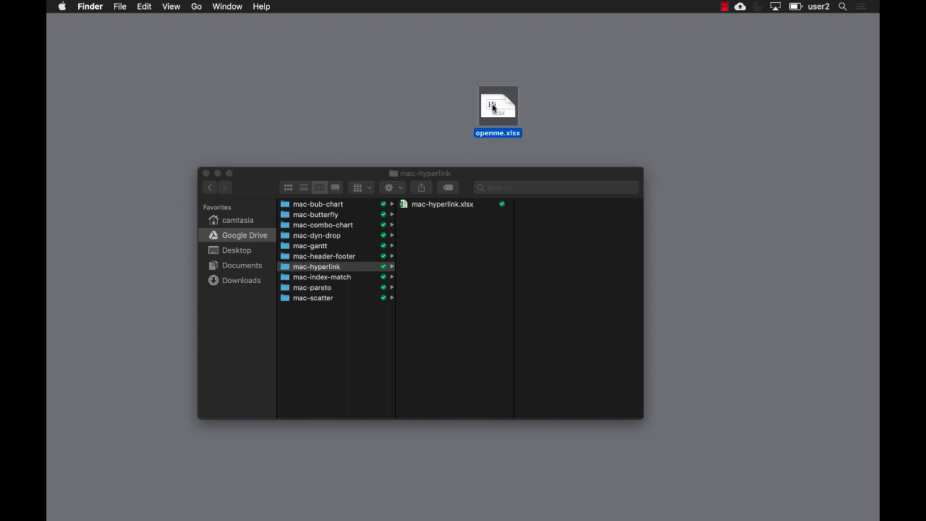
{"action": "left_click_drag", "start_coordinate": [493, 107], "coordinate": [449, 239]}
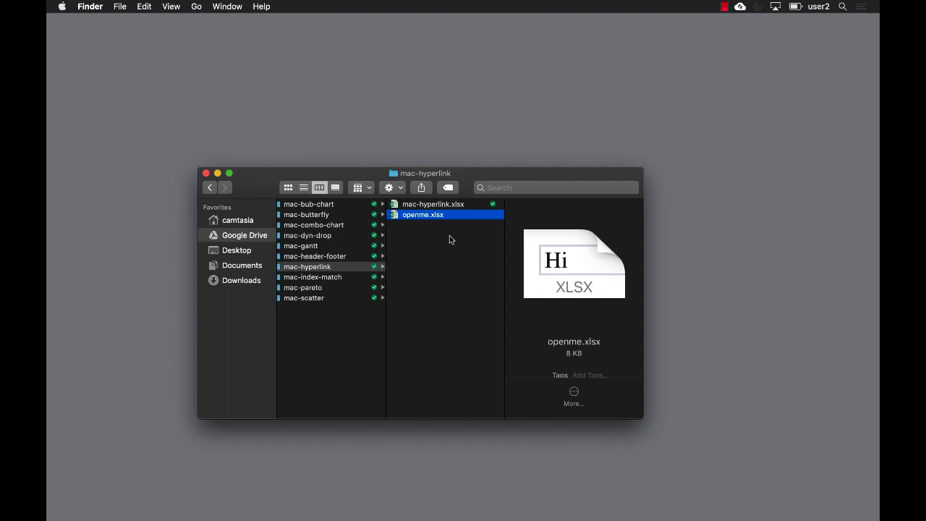
{"action": "left_click", "coordinate": [289, 498]}
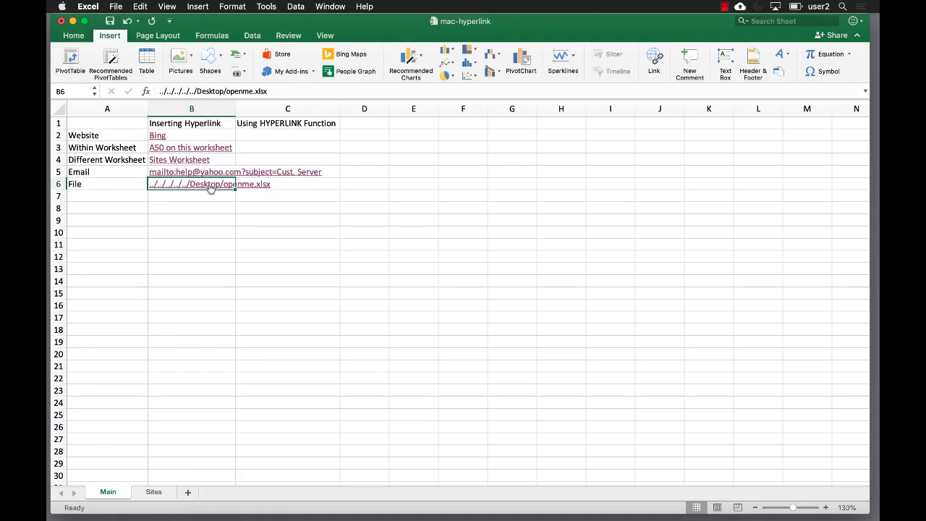
Edit the B6 hyperlink to target openme.xlsx in the mac-hyperlink folder.
{"action": "right_click", "coordinate": [208, 186]}
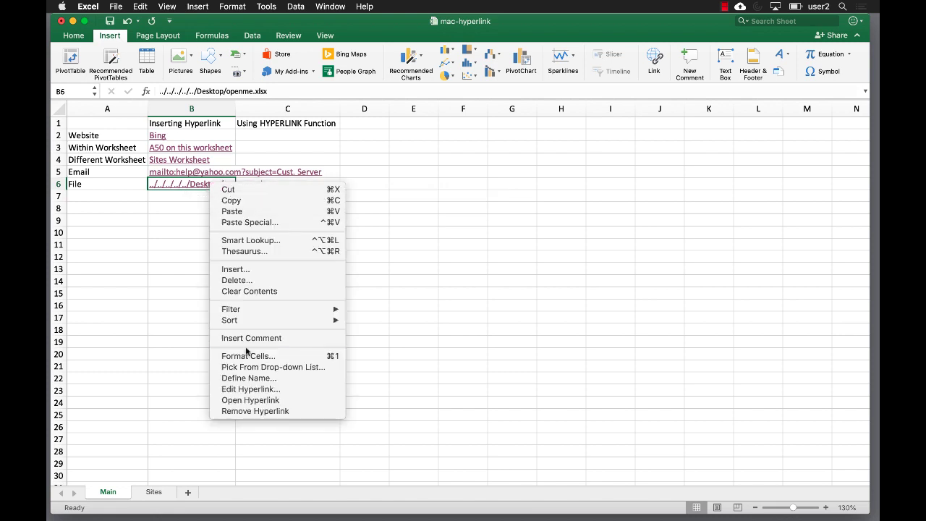
{"action": "left_click", "coordinate": [247, 391]}
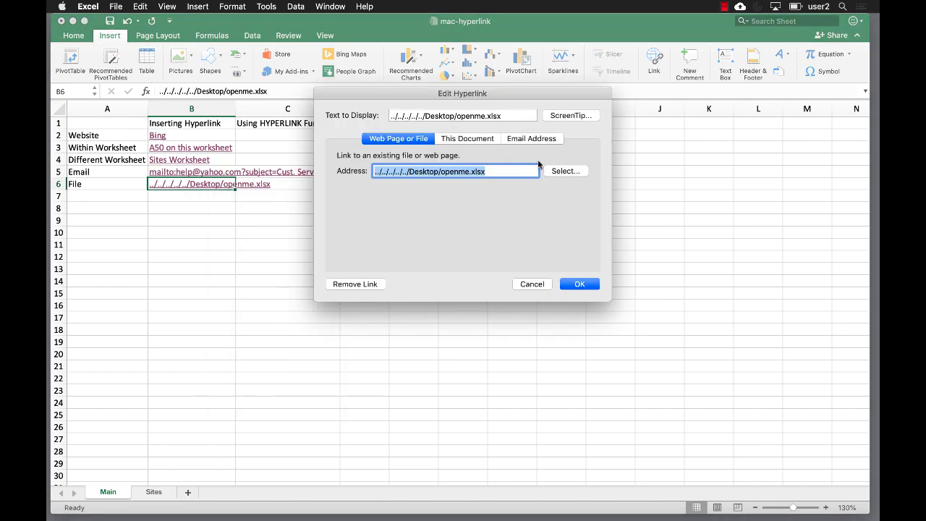
{"action": "left_click", "coordinate": [558, 172]}
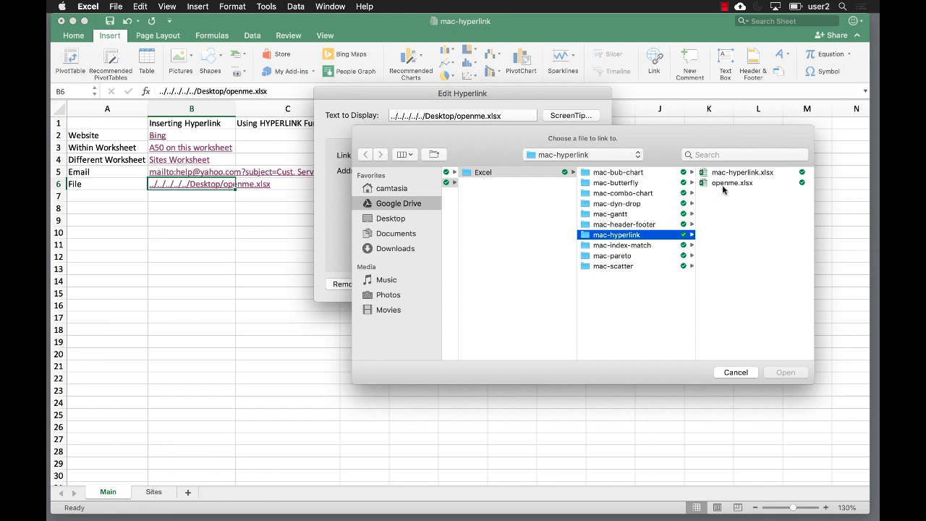
{"action": "left_click", "coordinate": [723, 186]}
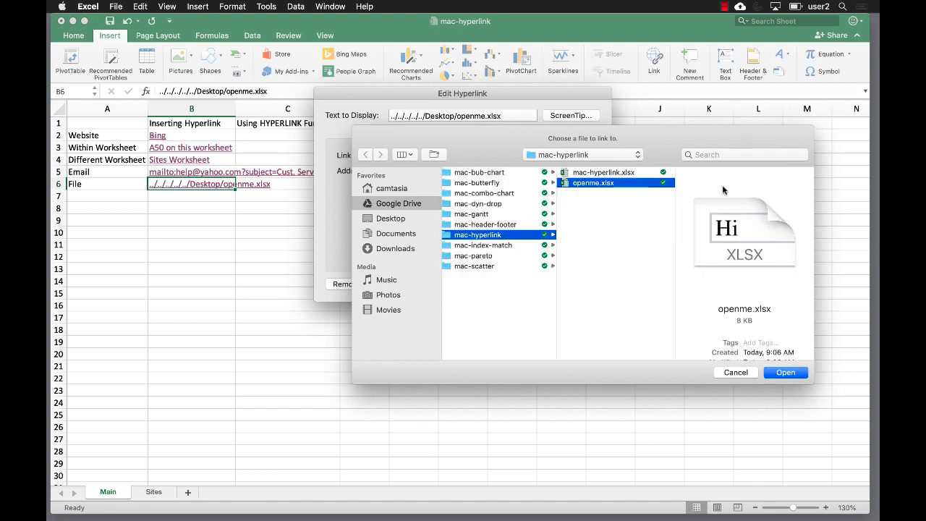
{"action": "left_click", "coordinate": [796, 374]}
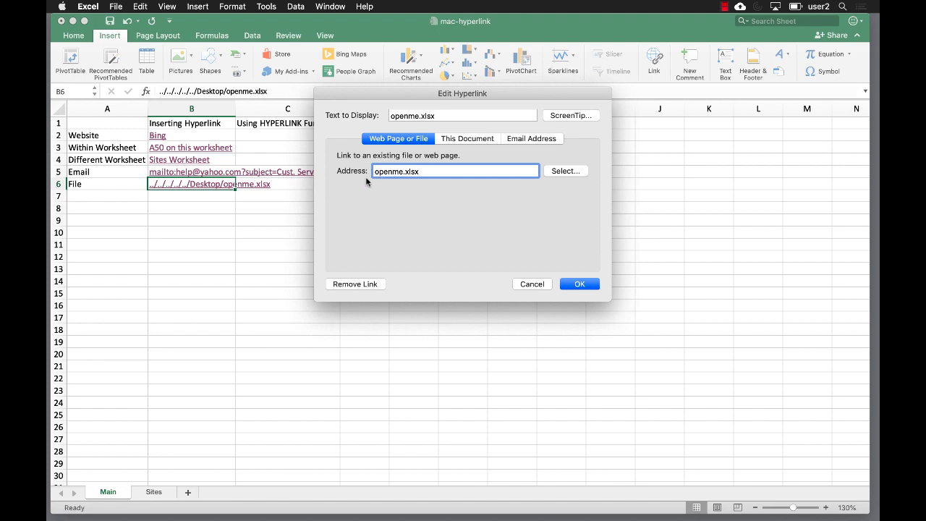
{"action": "left_click", "coordinate": [579, 285]}
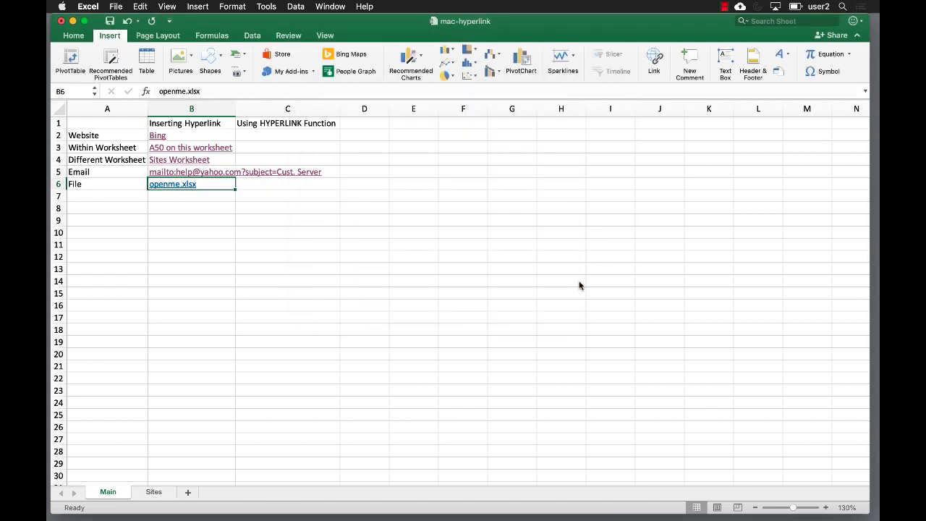
Confirm the B6 link opens openme.xlsx, then close it and save and close mac-hyperlink.
{"action": "left_click", "coordinate": [173, 185]}
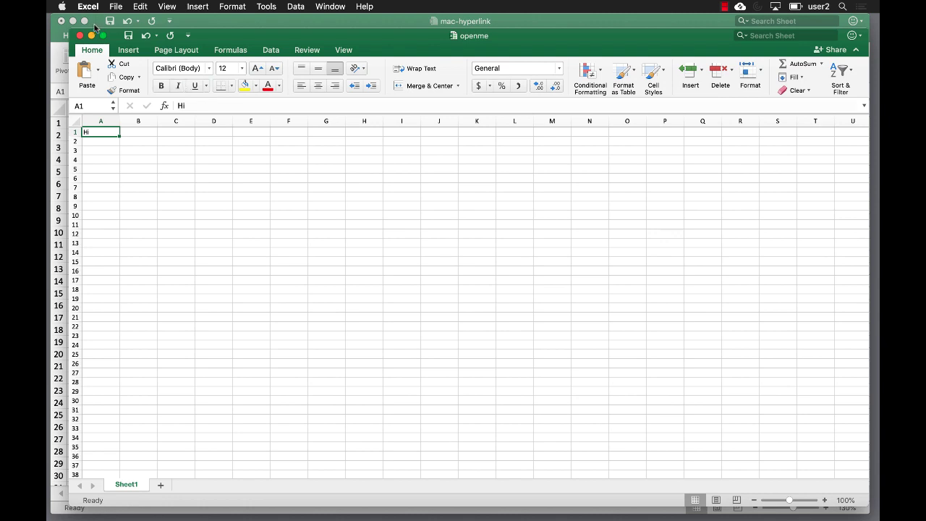
{"action": "left_click", "coordinate": [80, 37]}
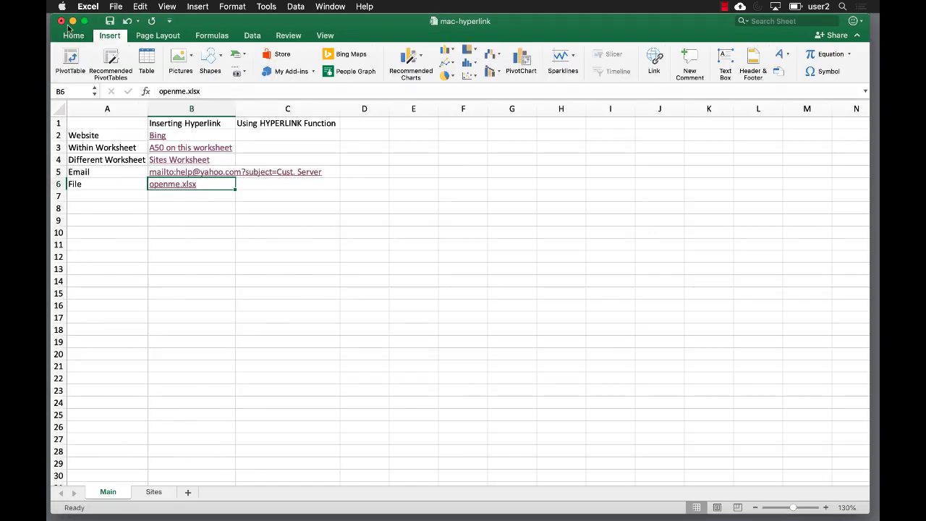
{"action": "left_click", "coordinate": [63, 22]}
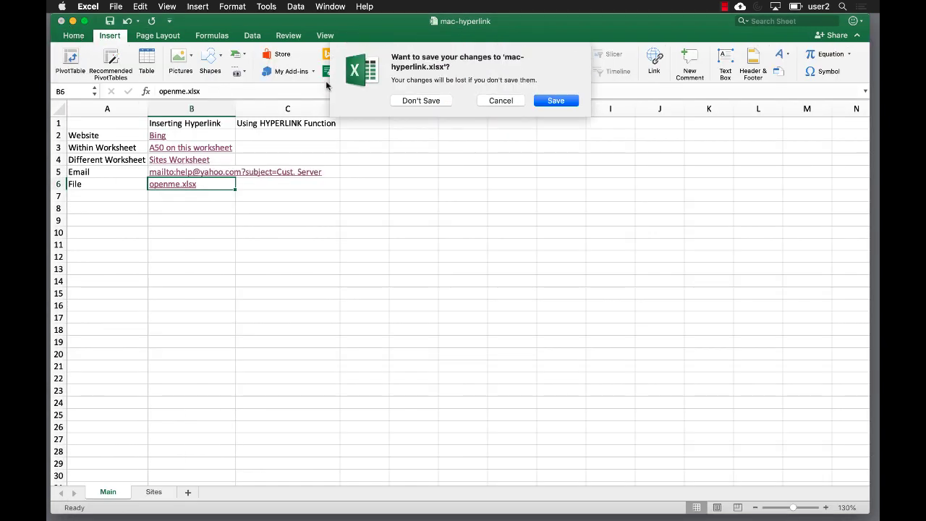
{"action": "left_click", "coordinate": [554, 100]}
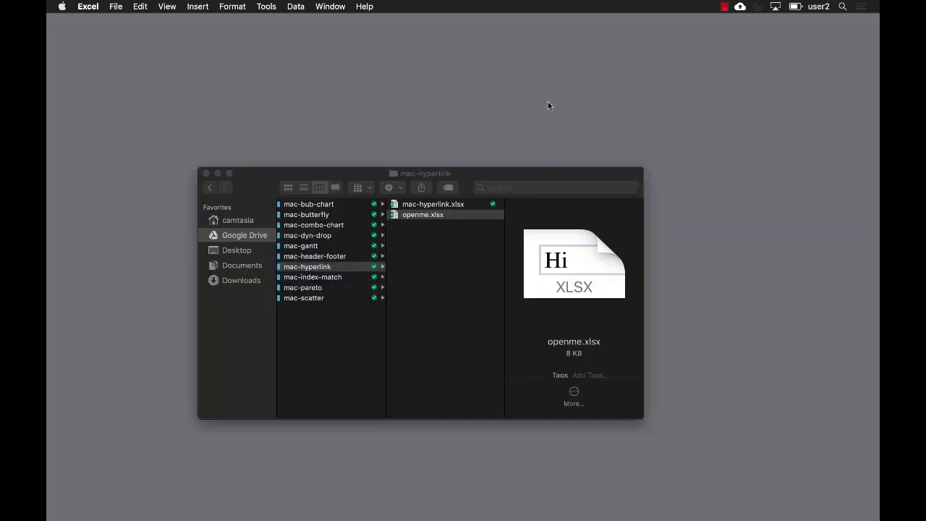
Drag the mac-hyperlink folder to the desktop and open mac-hyperlink.xlsx from it.
{"action": "left_click", "coordinate": [298, 269]}
{"action": "left_click", "coordinate": [298, 269]}
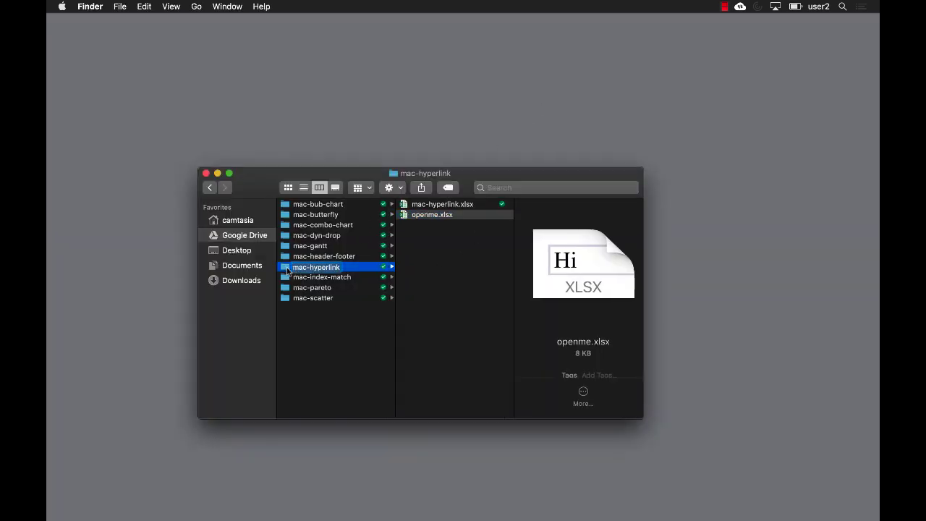
{"action": "left_click_drag", "start_coordinate": [287, 271], "coordinate": [375, 109]}
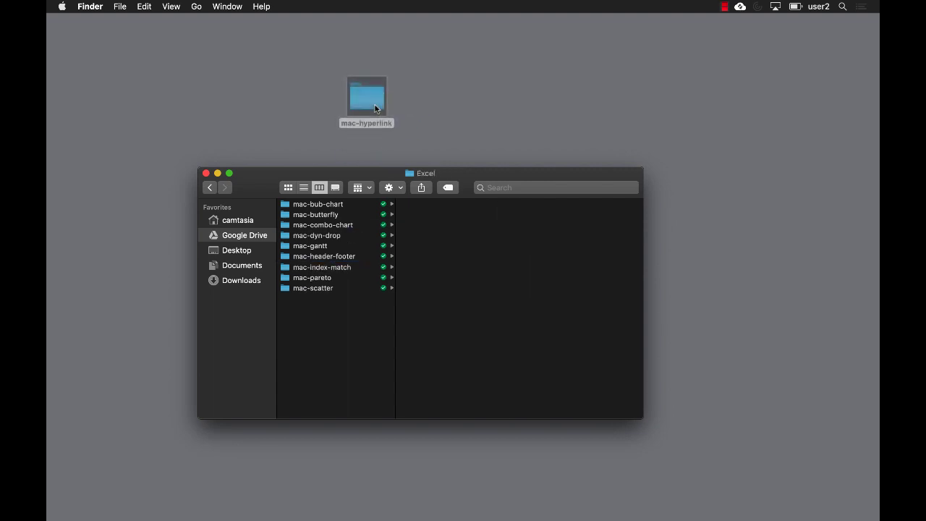
{"action": "left_click", "coordinate": [366, 99]}
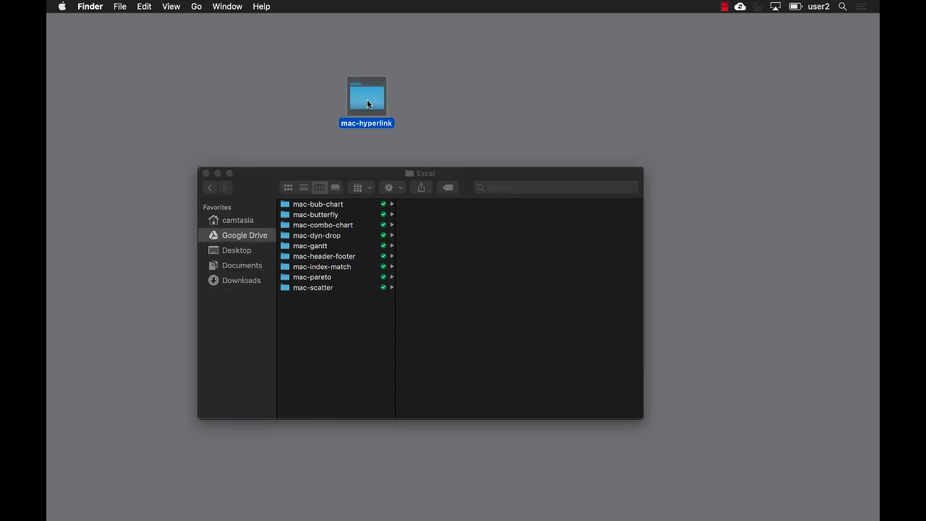
{"action": "double_click", "coordinate": [367, 99]}
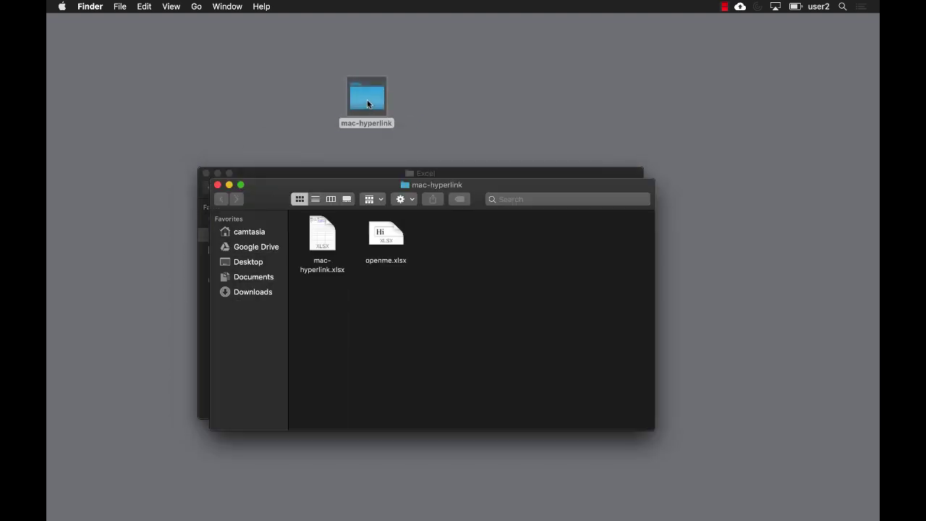
{"action": "double_click", "coordinate": [323, 241]}
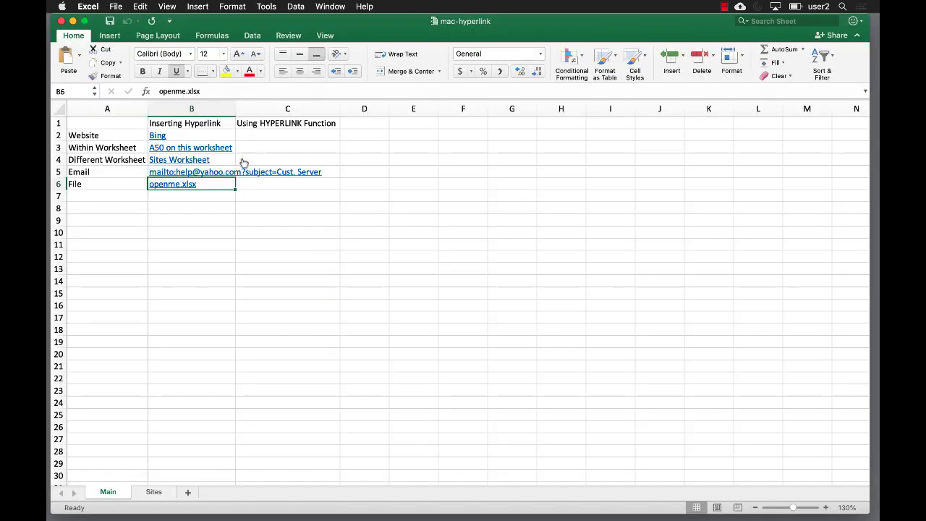
{"action": "left_click", "coordinate": [169, 185]}
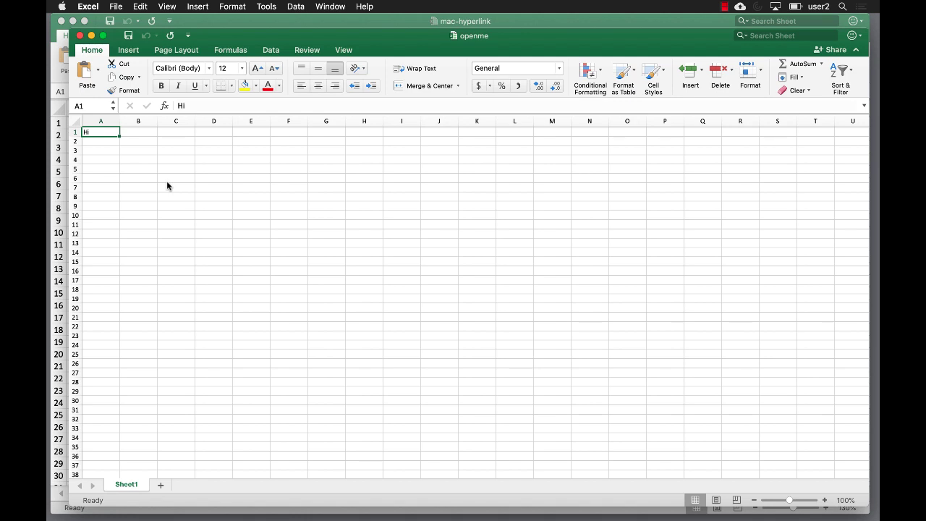
{"action": "left_click", "coordinate": [80, 35]}
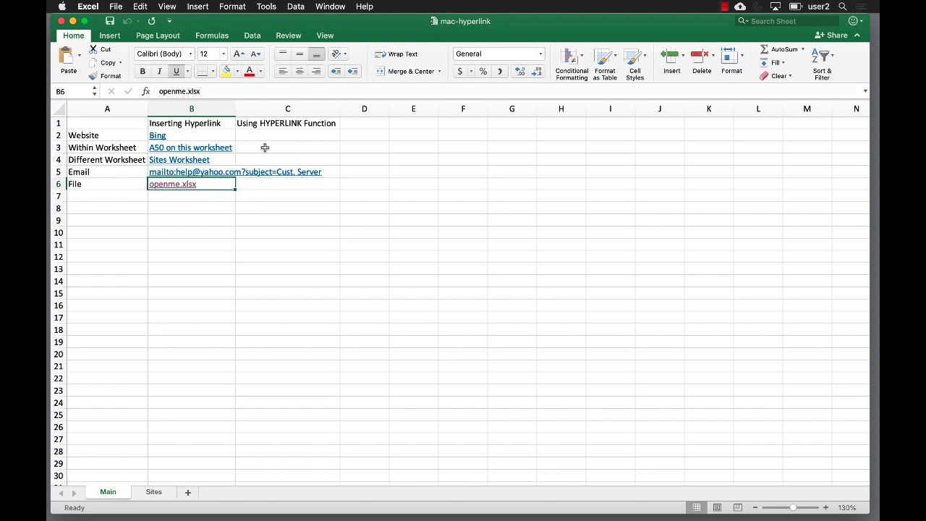
{"action": "left_click_drag", "start_coordinate": [235, 101], "coordinate": [327, 101]}
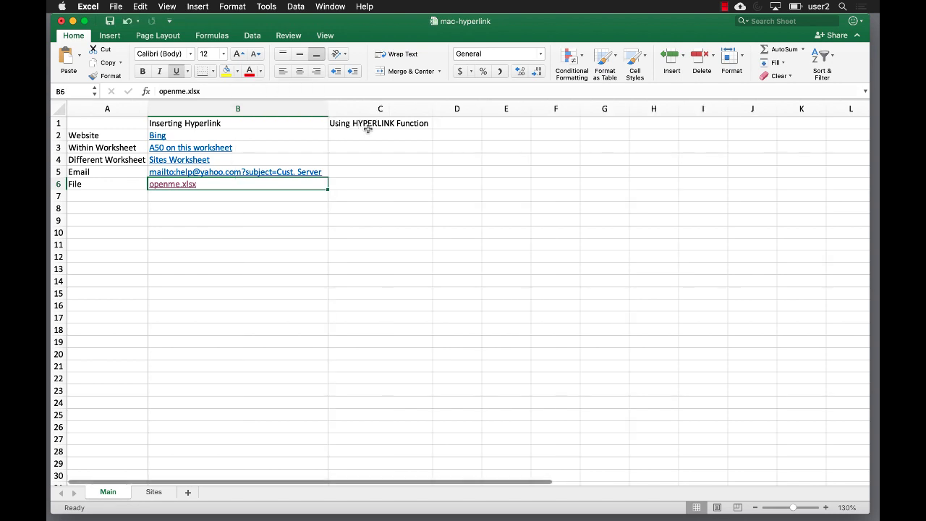
{"action": "left_click", "coordinate": [368, 137]}
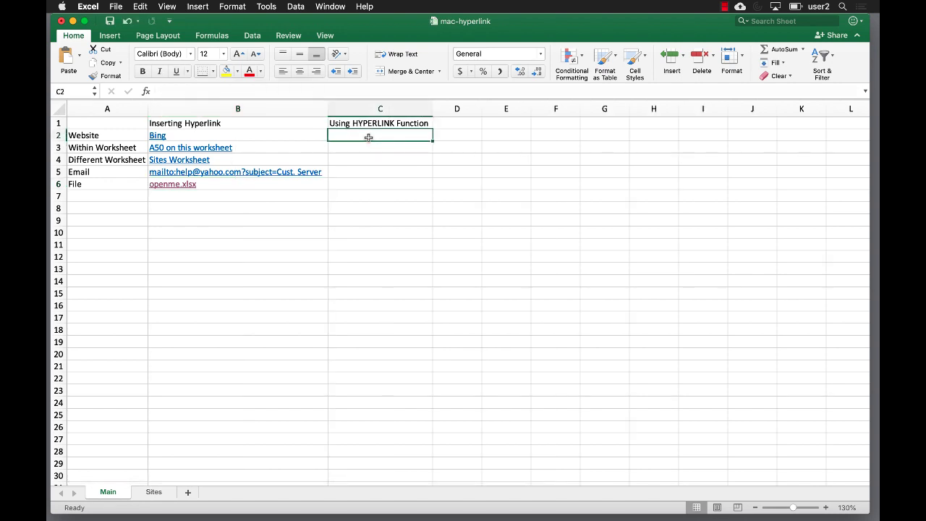
{"action": "type", "text": "=hyp"}
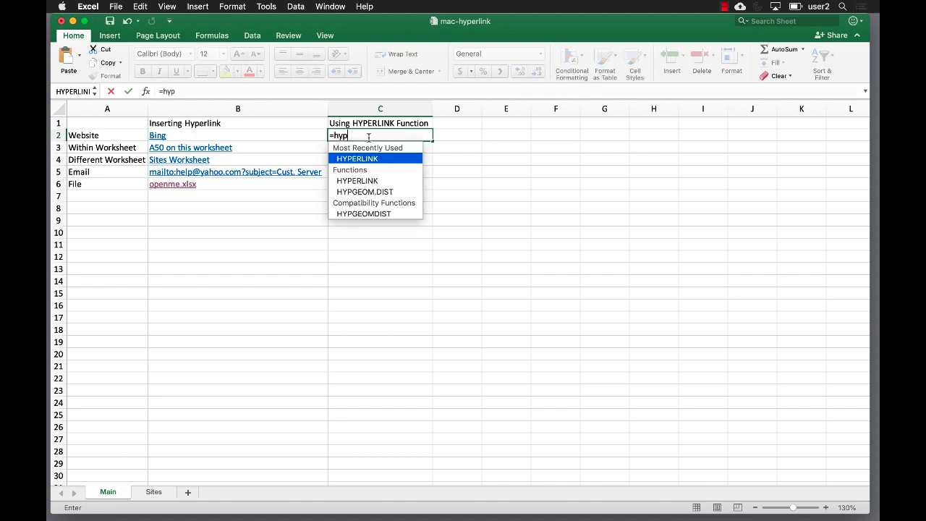
{"action": "double_click", "coordinate": [364, 159]}
{"action": "left_click", "coordinate": [362, 159]}
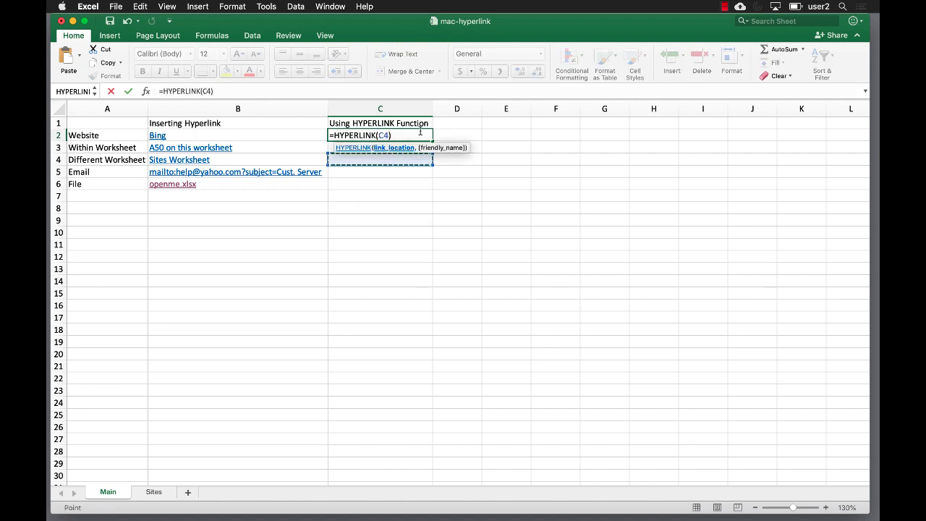
{"action": "key", "text": "BackSpace"}
{"action": "key", "text": "BackSpace"}
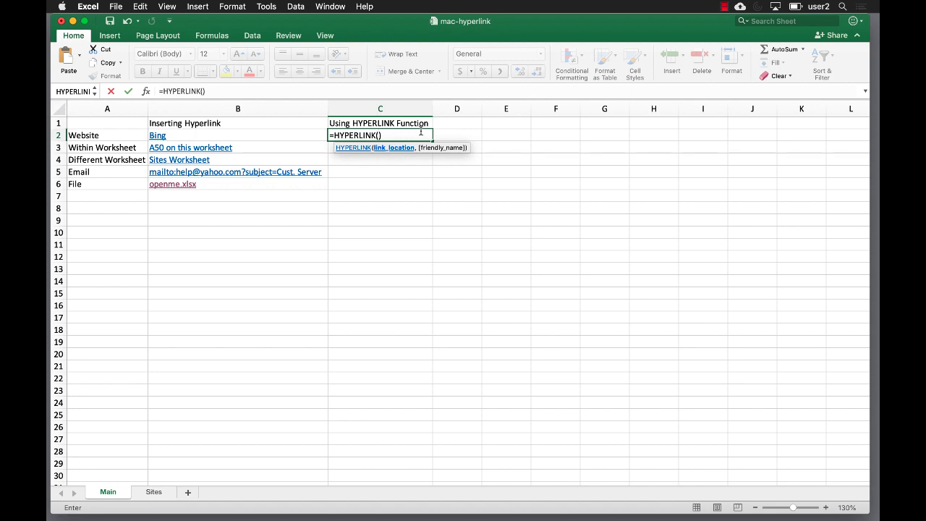
{"action": "type", "text": "\"http://www.bi"}
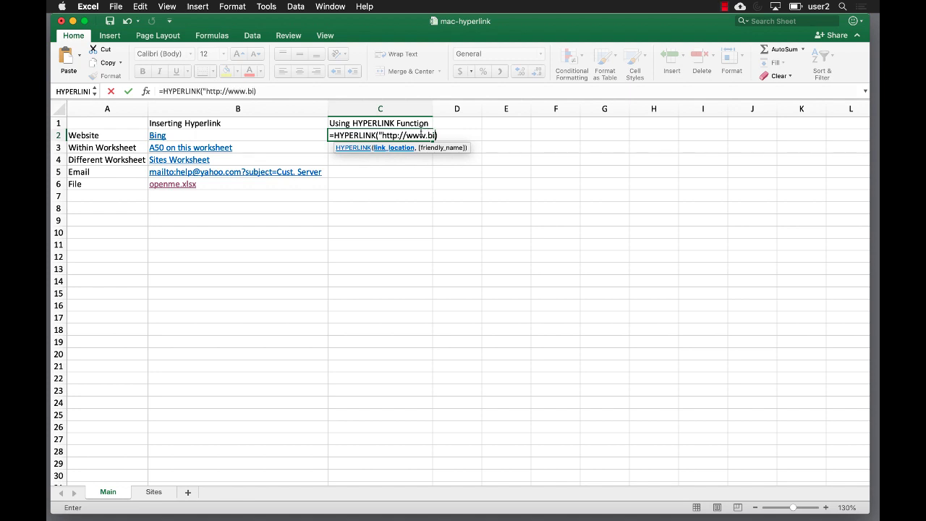
{"action": "type", "text": "ng.com\","}
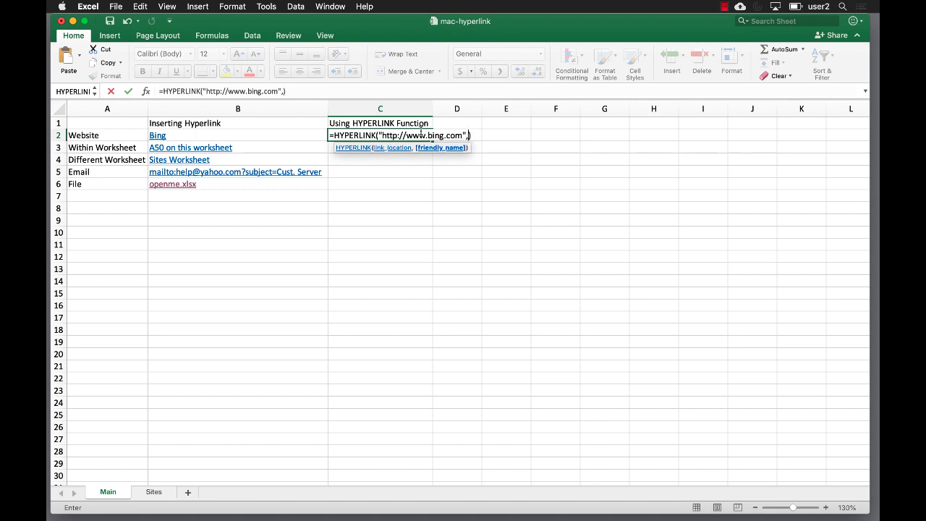
{"action": "type", "text": "\"Bing\")"}
{"action": "key", "text": "Return"}
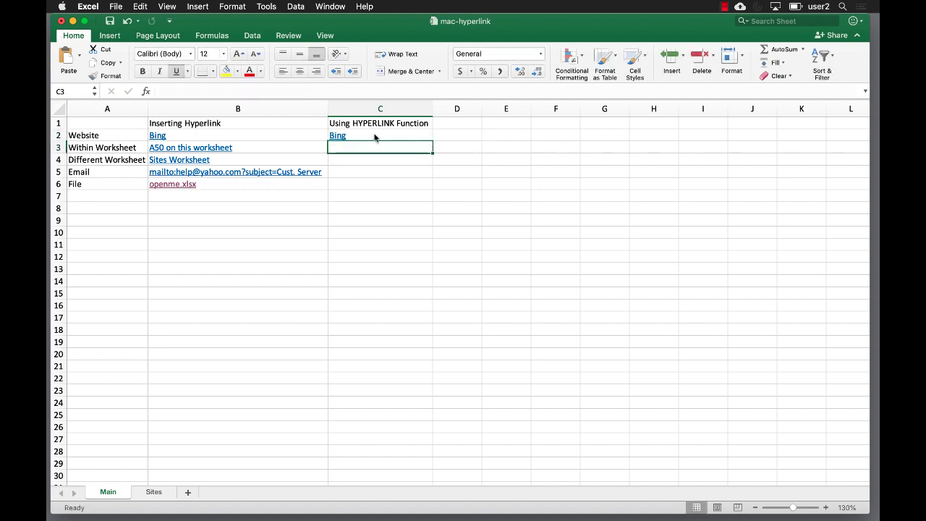
Follow the Bing link to check it opens bing.com, then return to the spreadsheet.
{"action": "left_click", "coordinate": [336, 138]}
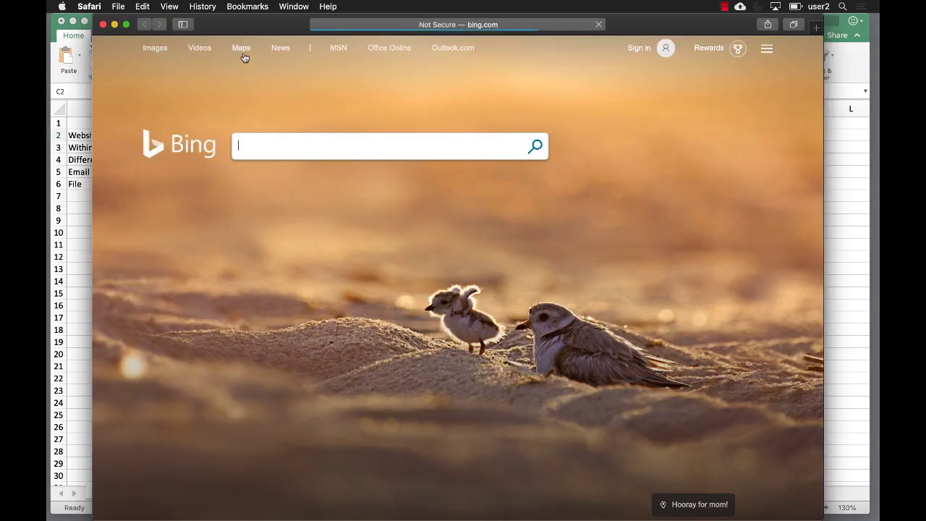
{"action": "left_click", "coordinate": [103, 25]}
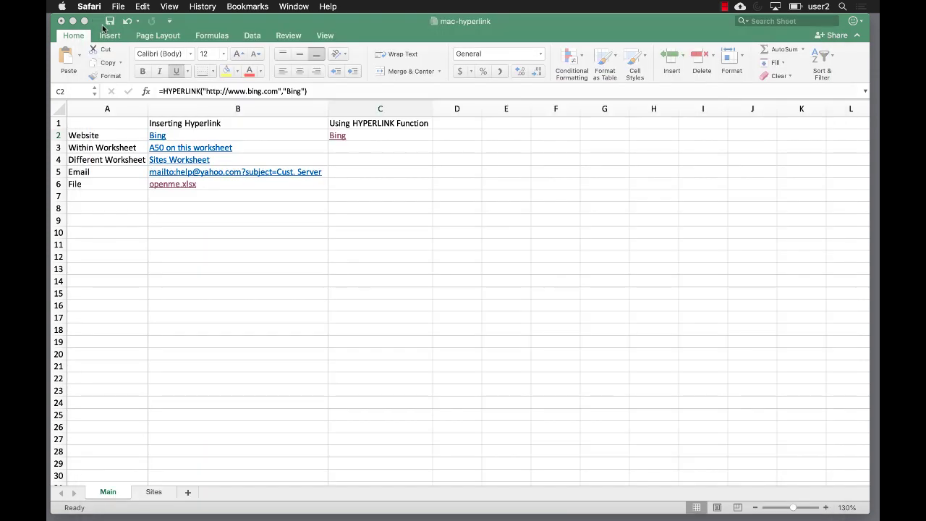
{"action": "left_click", "coordinate": [390, 149]}
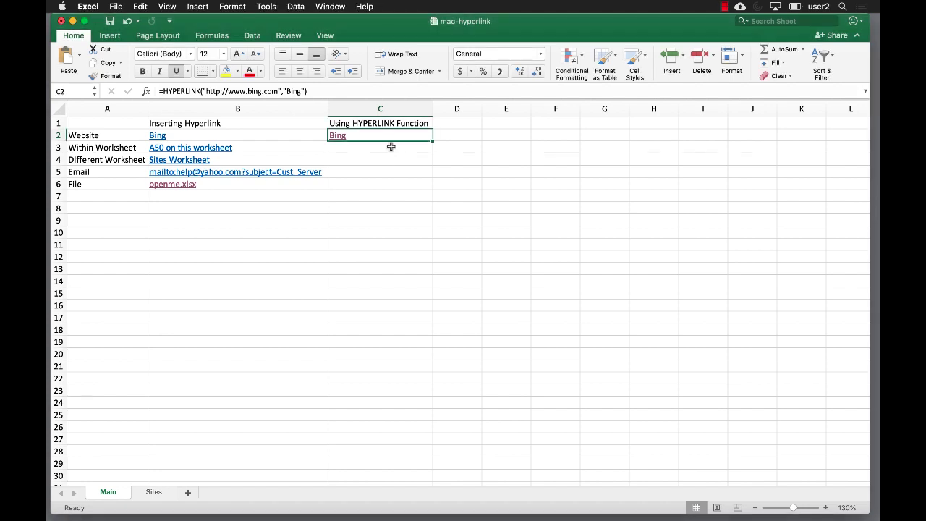
{"action": "left_click", "coordinate": [390, 146]}
Start a HYPERLINK formula in C3 with the workbook name mac-hyperlink.xlsx.
{"action": "type", "text": "="}
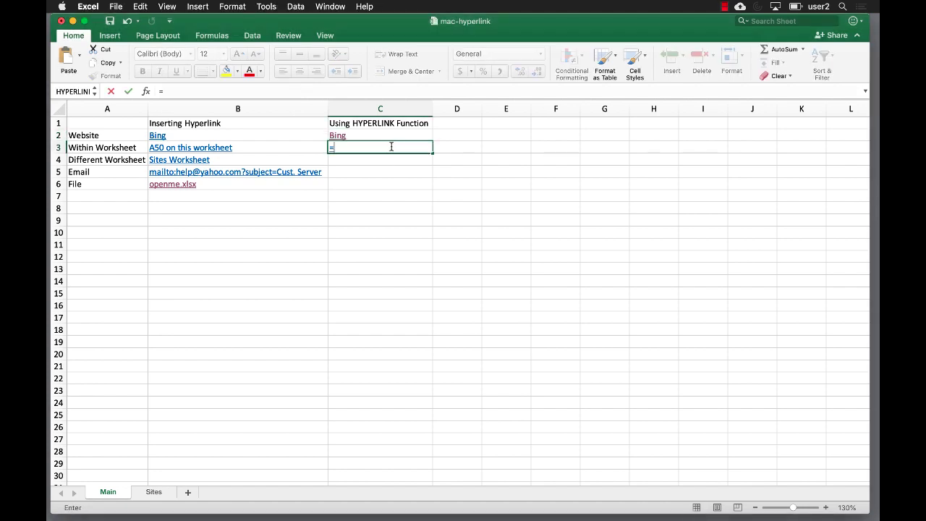
{"action": "type", "text": "hyer"}
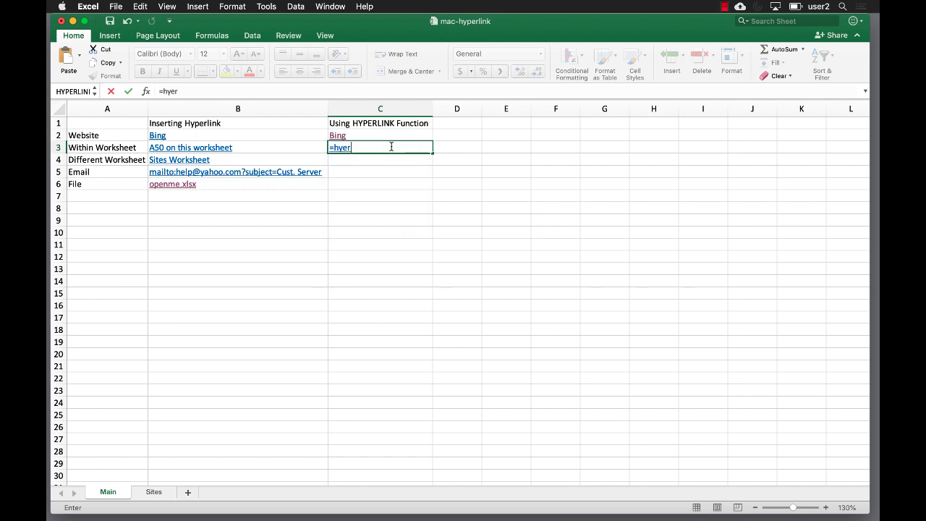
{"action": "key", "text": "BackSpace"}
{"action": "key", "text": "BackSpace"}
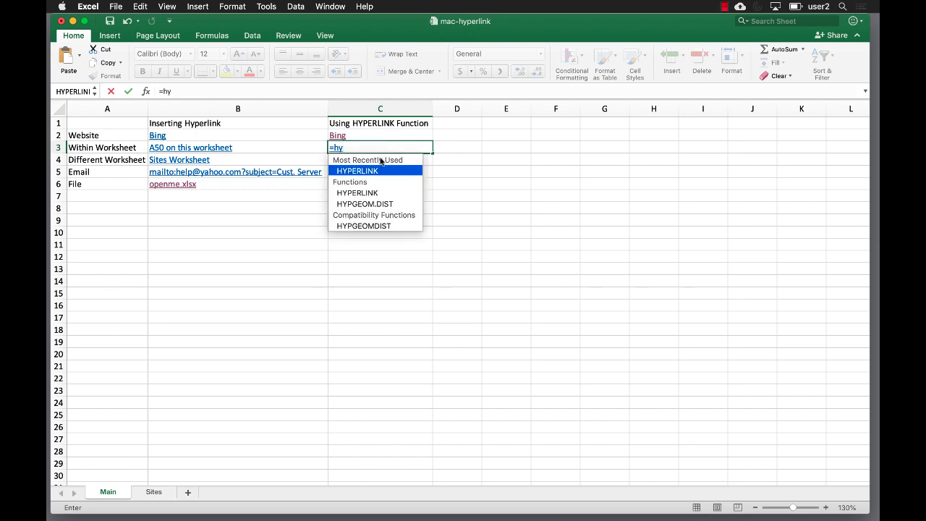
{"action": "double_click", "coordinate": [366, 171]}
{"action": "left_click", "coordinate": [365, 171]}
{"action": "key", "text": "BackSpace"}
{"action": "key", "text": "BackSpace"}
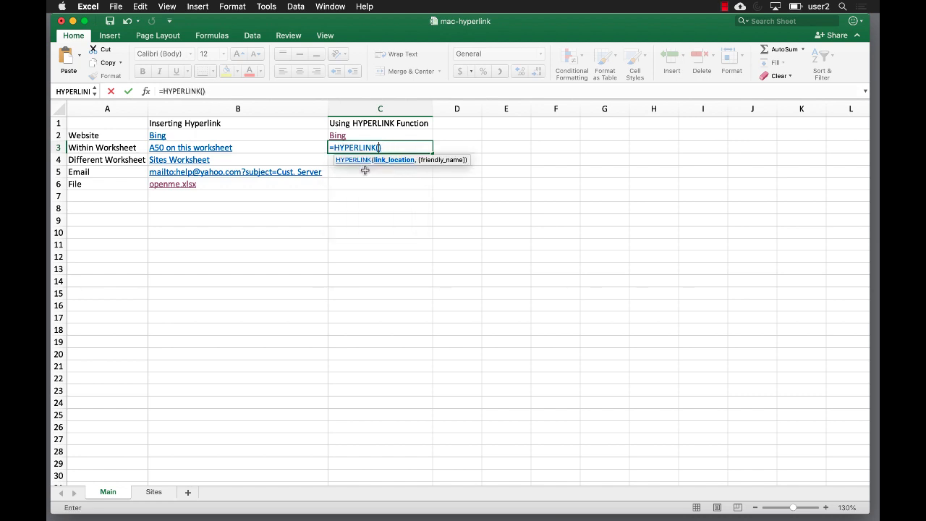
{"action": "left_click", "coordinate": [210, 90]}
{"action": "type", "text": ")"}
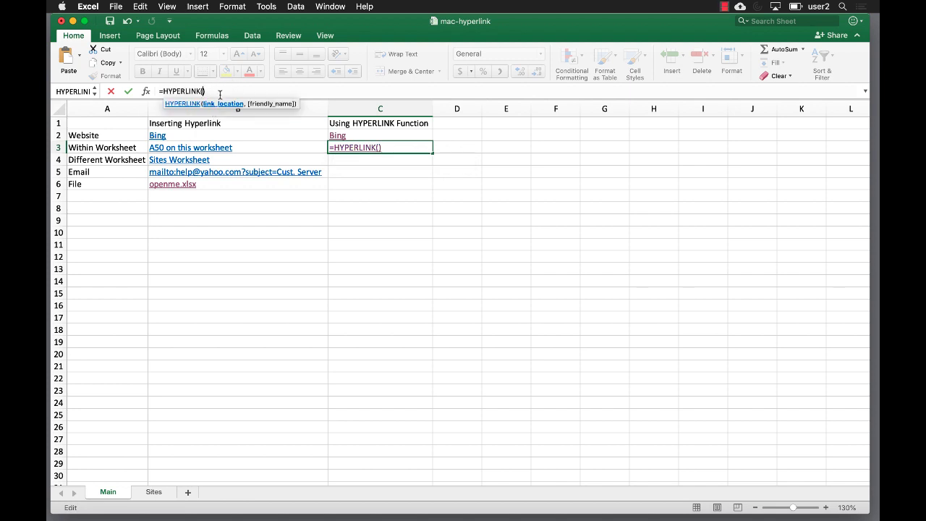
{"action": "type", "text": "\""}
{"action": "type", "text": "mac"}
{"action": "type", "text": "-hyperlibnk"}
{"action": "key", "text": "BackSpace"}
{"action": "key", "text": "BackSpace"}
{"action": "key", "text": "BackSpace"}
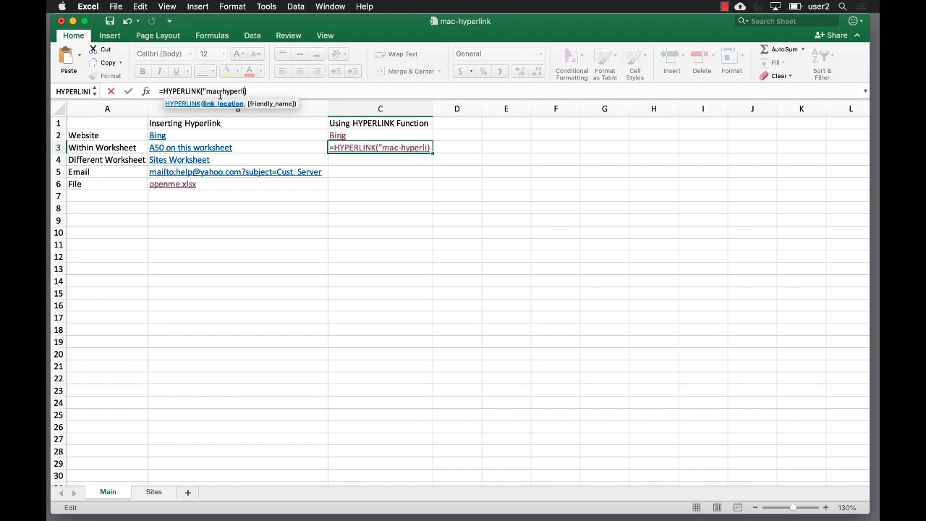
{"action": "type", "text": "nk"}
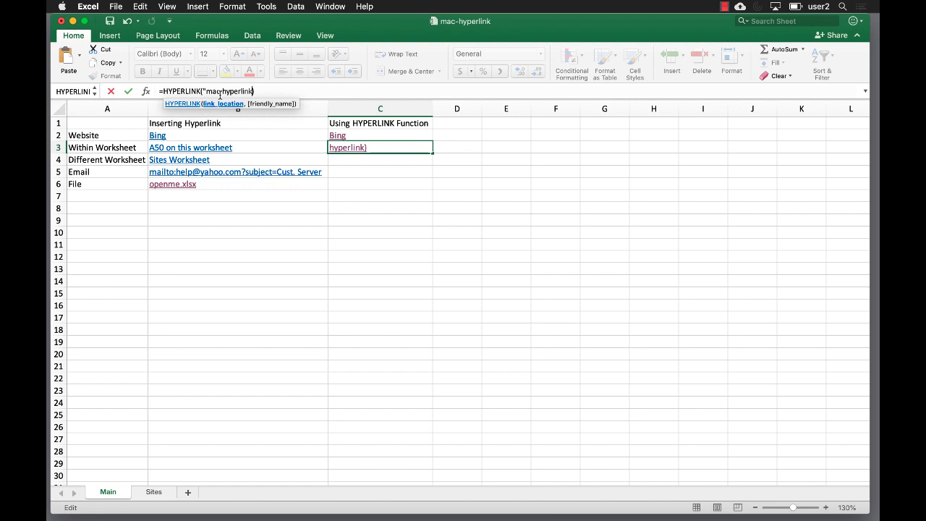
{"action": "type", "text": ".xlsx"}
Complete the C3 formula as "[mac-hyperlink.xlsx]Main!A50" with friendly name "A50".
{"action": "left_click", "coordinate": [207, 91]}
{"action": "type", "text": "["}
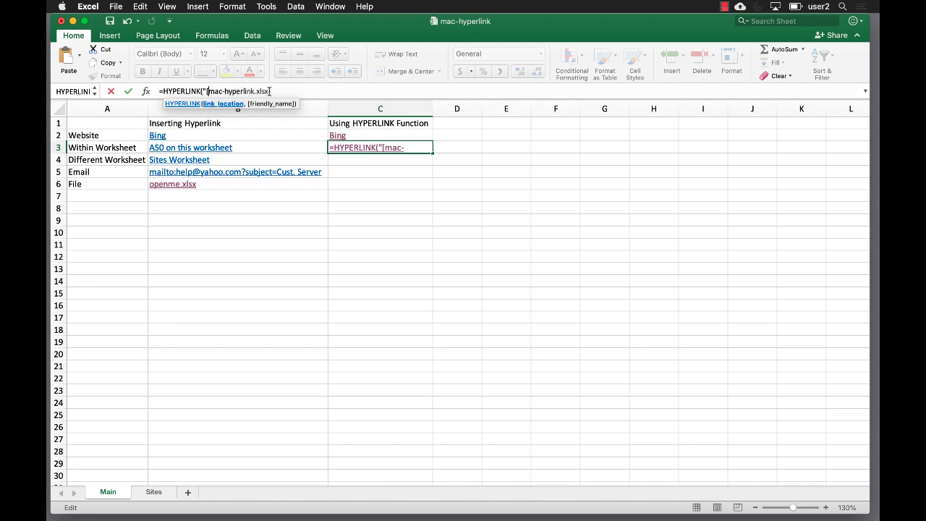
{"action": "left_click", "coordinate": [269, 91]}
{"action": "type", "text": "])"}
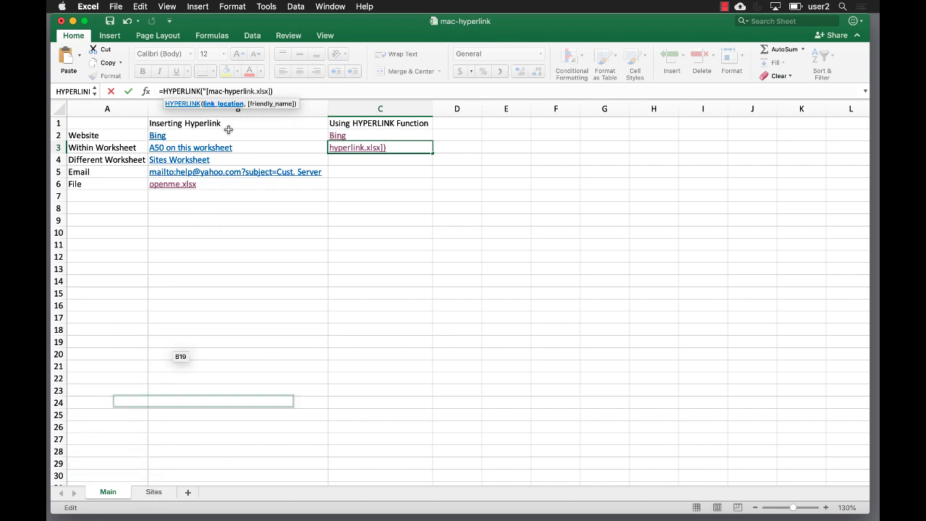
{"action": "key", "text": "Left"}
{"action": "type", "text": "Main"}
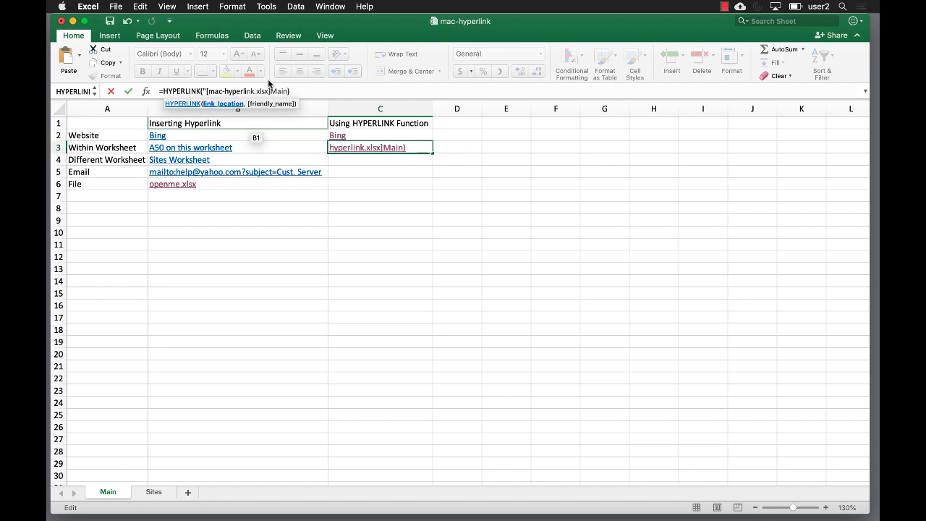
{"action": "type", "text": "!A50\",\""}
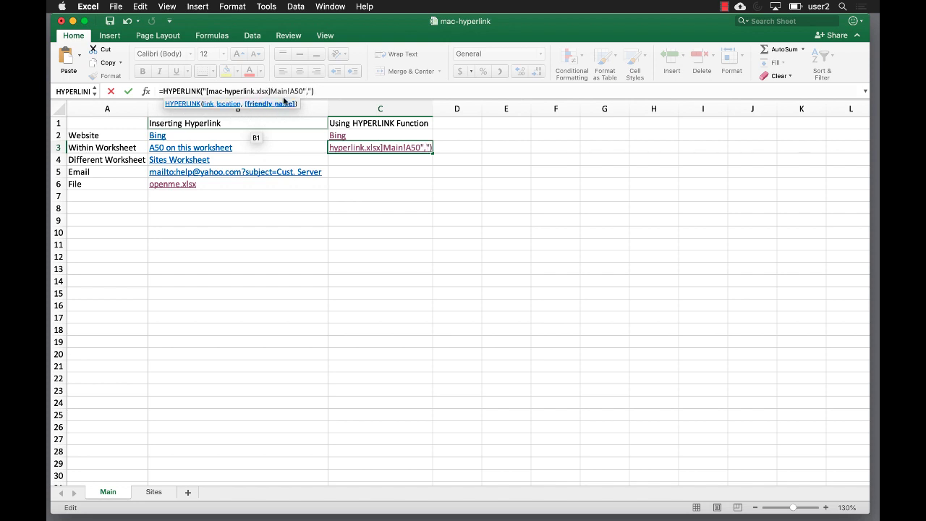
{"action": "type", "text": "A50"}
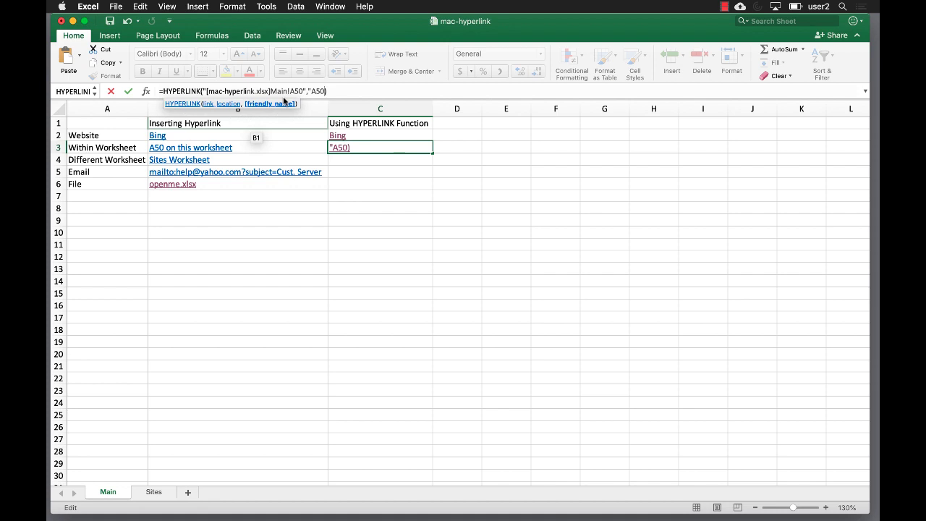
{"action": "type", "text": "\""}
{"action": "key", "text": "Return"}
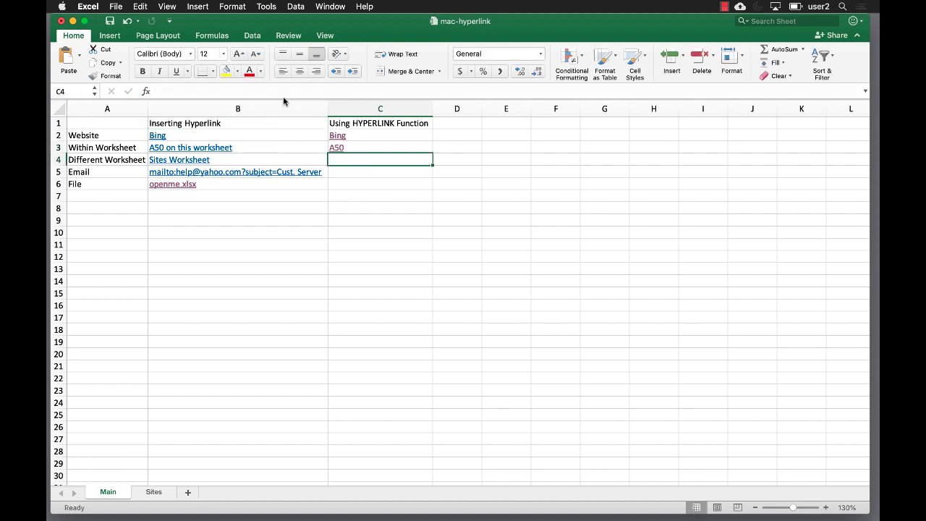
Follow the A50 link to confirm it jumps to cell A50 on Main.
{"action": "left_click", "coordinate": [337, 148]}
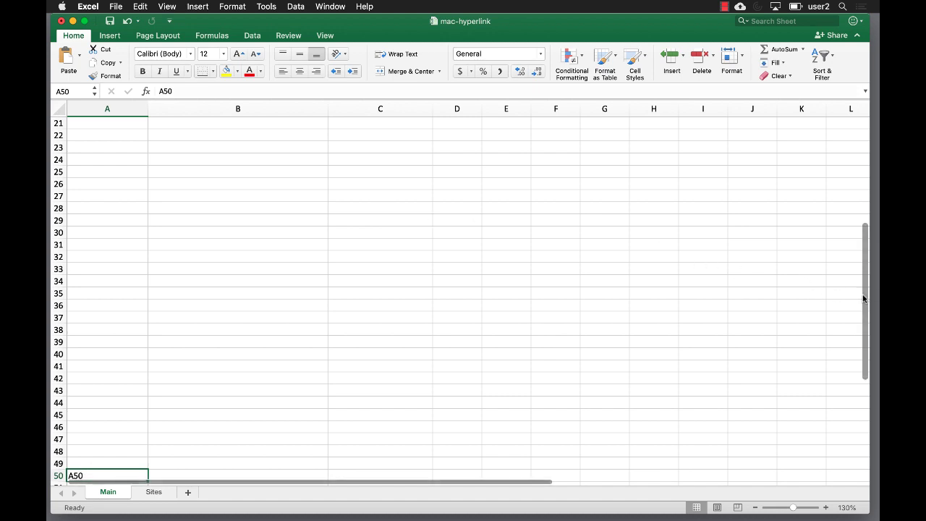
{"action": "left_click_drag", "start_coordinate": [863, 299], "coordinate": [857, 188]}
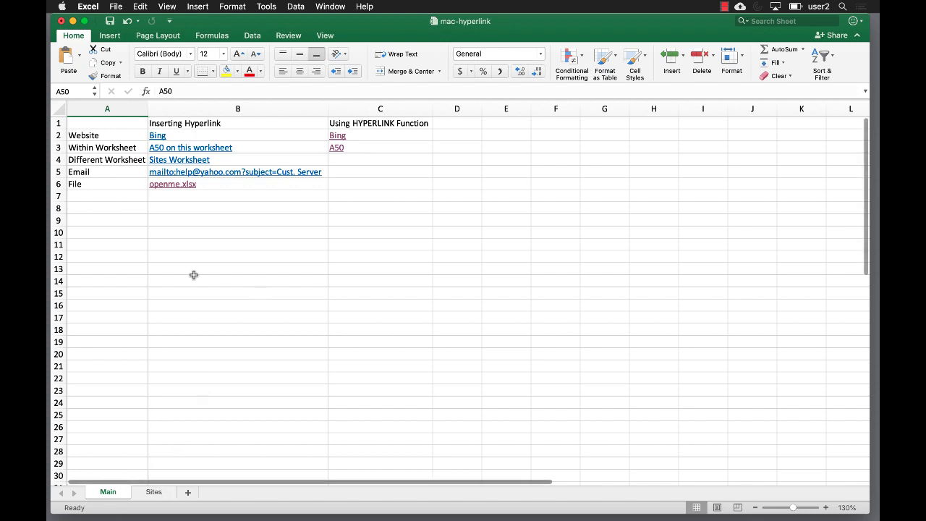
{"action": "left_click", "coordinate": [347, 160]}
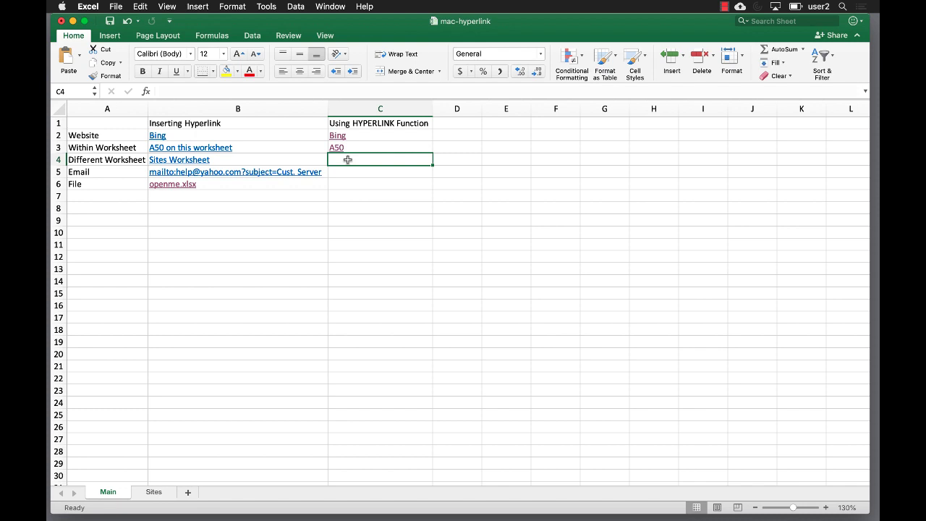
Enter =HYPERLINK("[mac-hyperlink.xlsx]Sites!A1","Sites") in C4, test it, and return to Main.
{"action": "type", "text": "=hyper"}
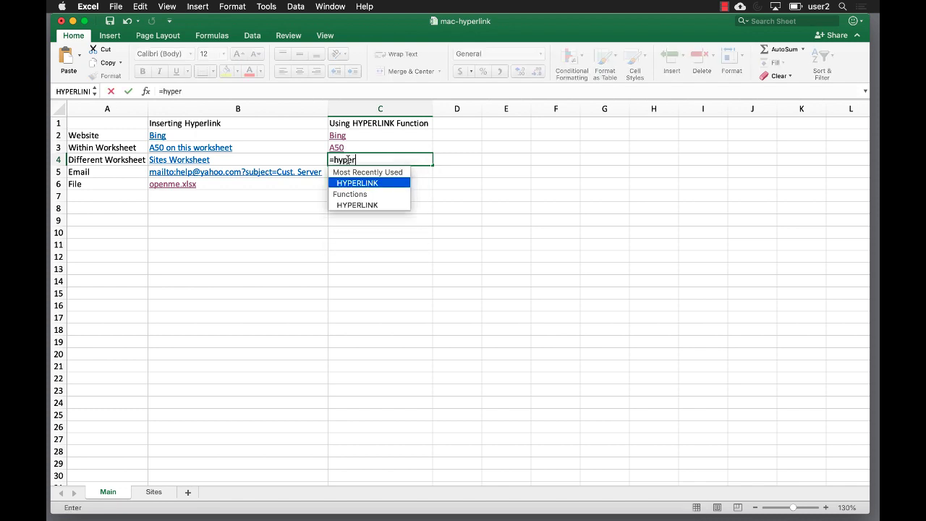
{"action": "double_click", "coordinate": [355, 181]}
{"action": "left_click", "coordinate": [356, 185]}
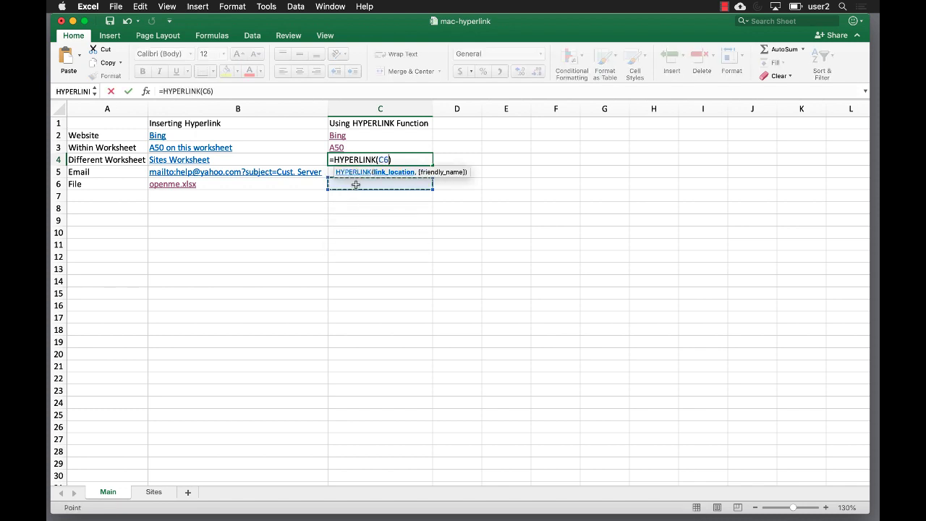
{"action": "key", "text": "BackSpace"}
{"action": "key", "text": "BackSpace"}
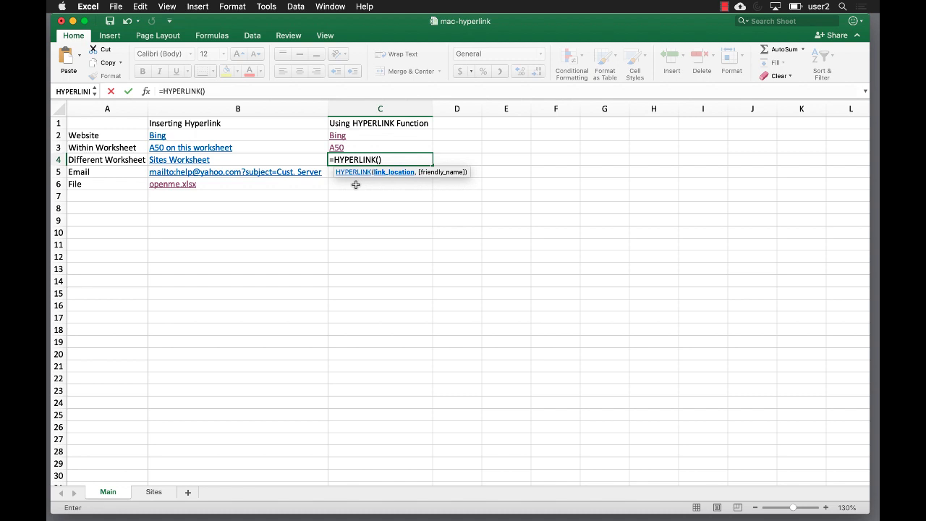
{"action": "type", "text": "\""}
{"action": "type", "text": "ht"}
{"action": "key", "text": "BackSpace"}
{"action": "key", "text": "BackSpace"}
{"action": "type", "text": "["}
{"action": "type", "text": "mac-h"}
{"action": "type", "text": "yperlink."}
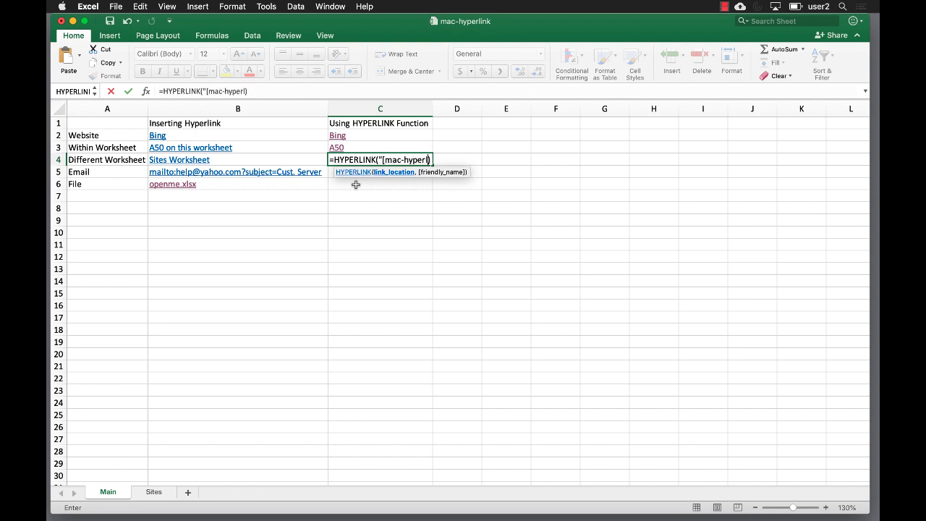
{"action": "type", "text": "xlsx]Sites"}
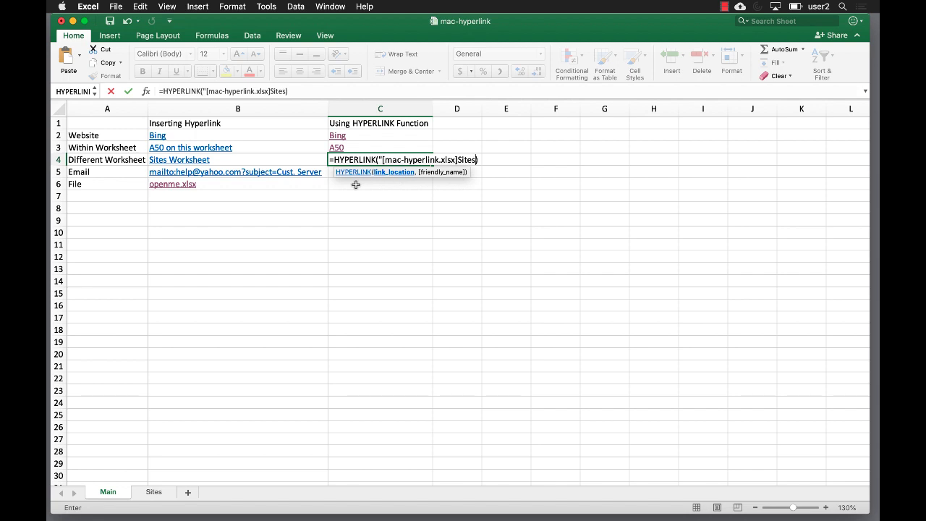
{"action": "type", "text": "!A1\","}
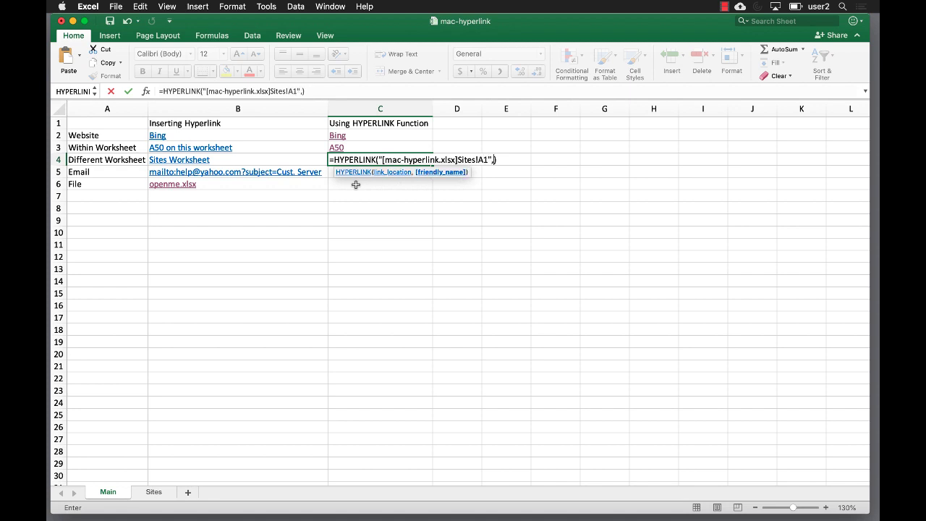
{"action": "type", "text": "\"Sites\""}
{"action": "key", "text": "Return"}
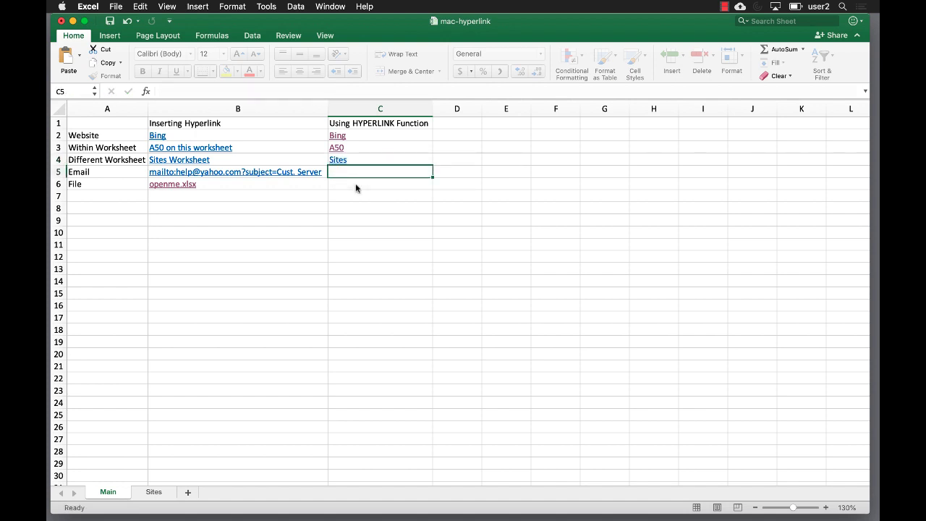
{"action": "left_click", "coordinate": [337, 160]}
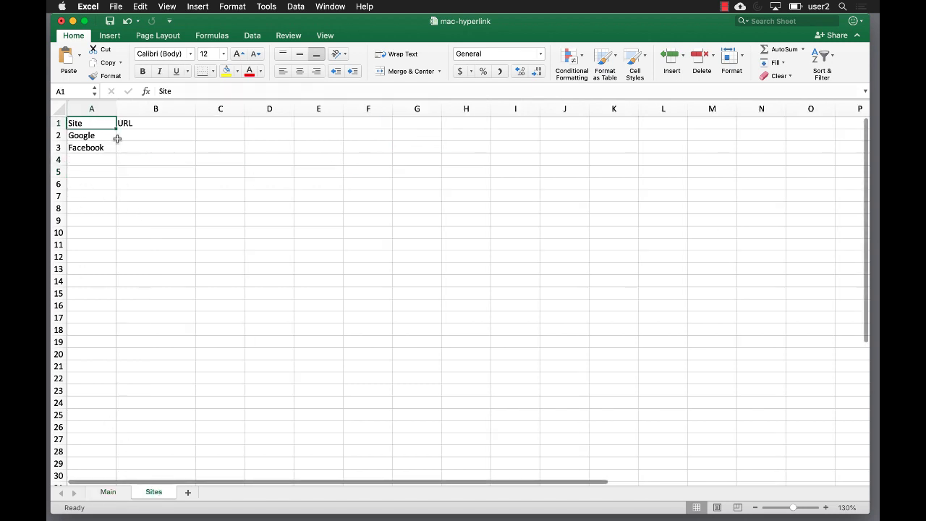
{"action": "left_click", "coordinate": [108, 492]}
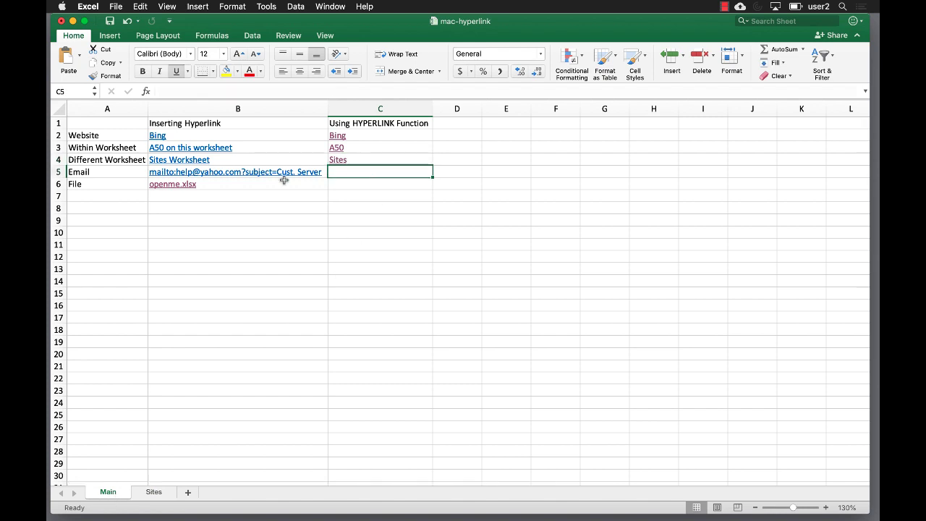
Enter a mailto HYPERLINK formula to the help address, labelled yahoo, in C5, then test it and quit Mail.
{"action": "type", "text": "="}
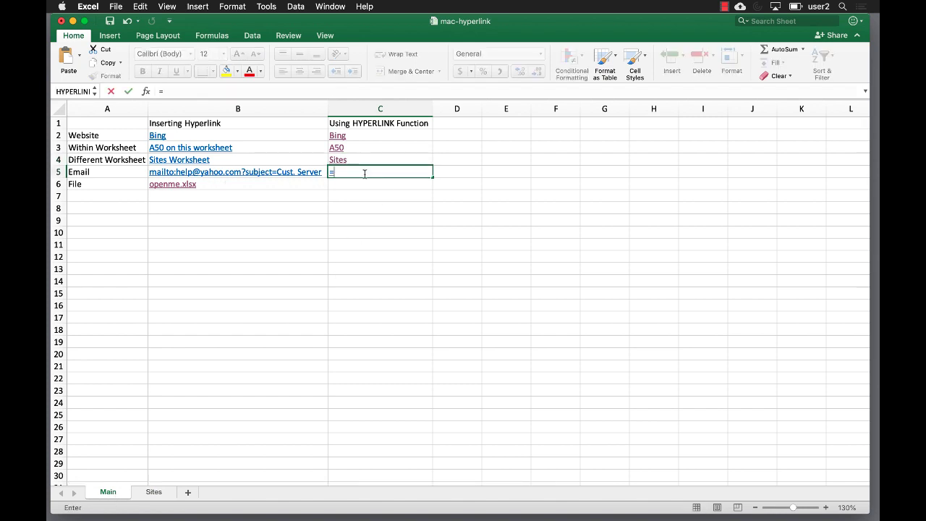
{"action": "type", "text": "hyper"}
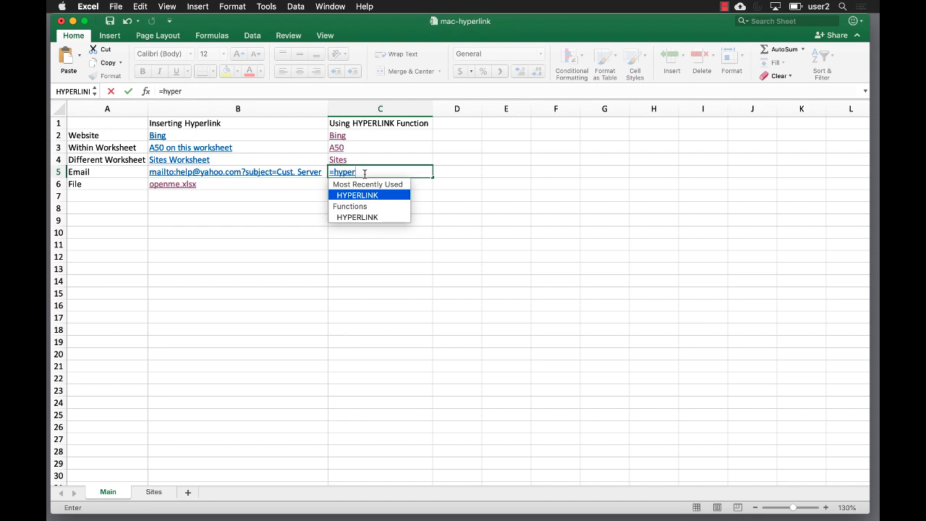
{"action": "key", "text": "Tab"}
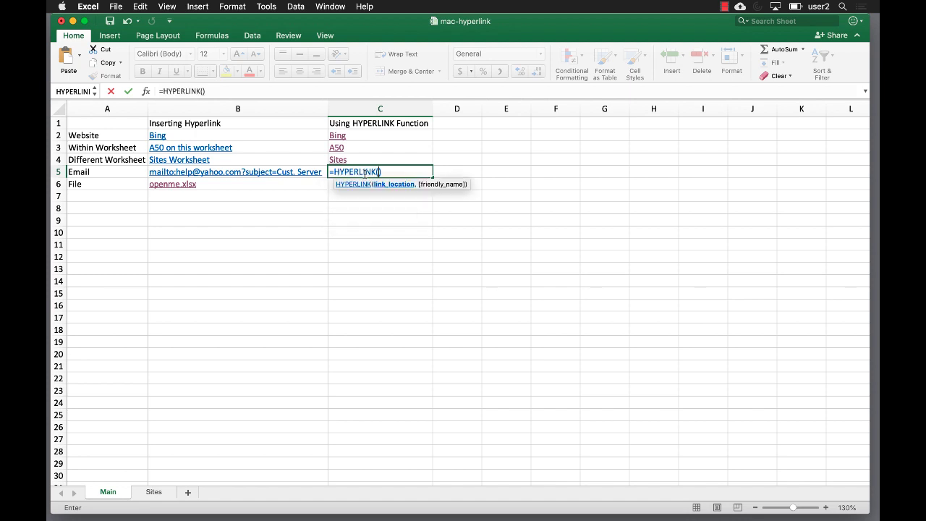
{"action": "type", "text": "\""}
{"action": "type", "text": "mail"}
{"action": "type", "text": "to"}
{"action": "type", "text": ":"}
{"action": "type", "text": "//"}
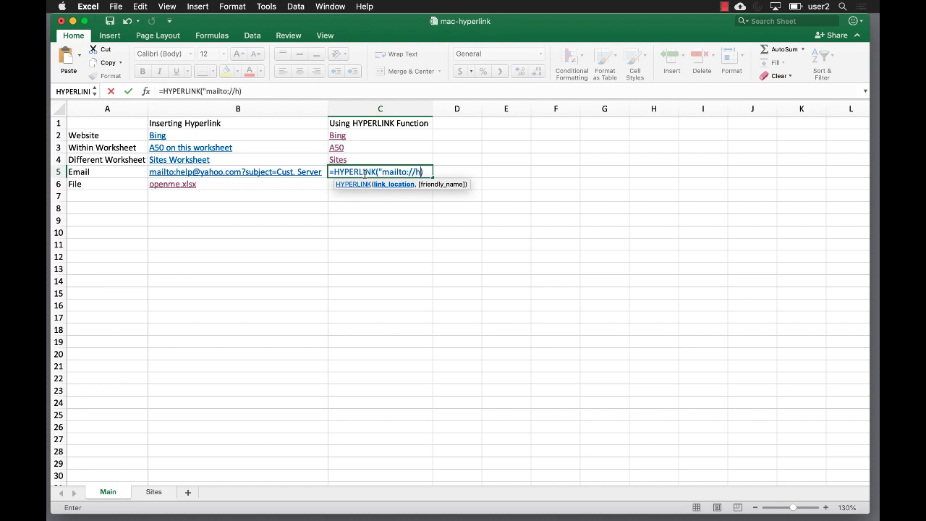
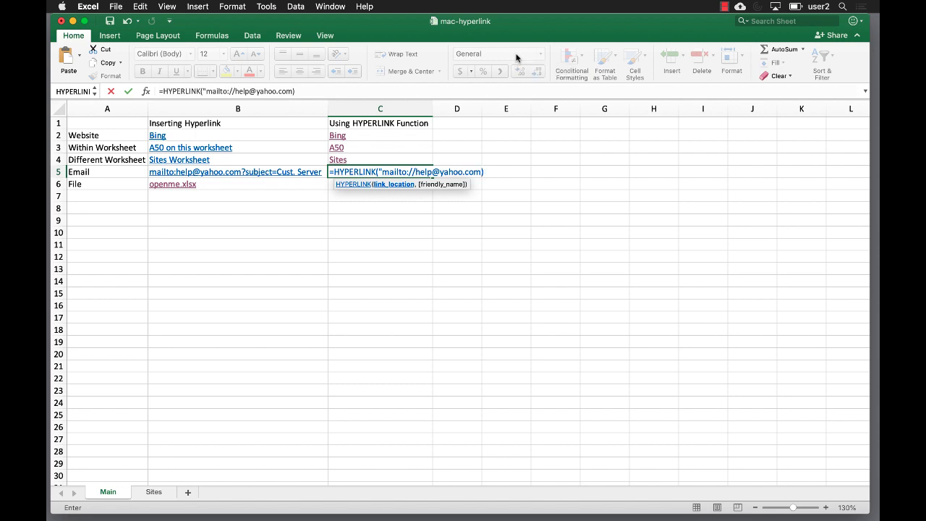
{"action": "type", "text": "\","}
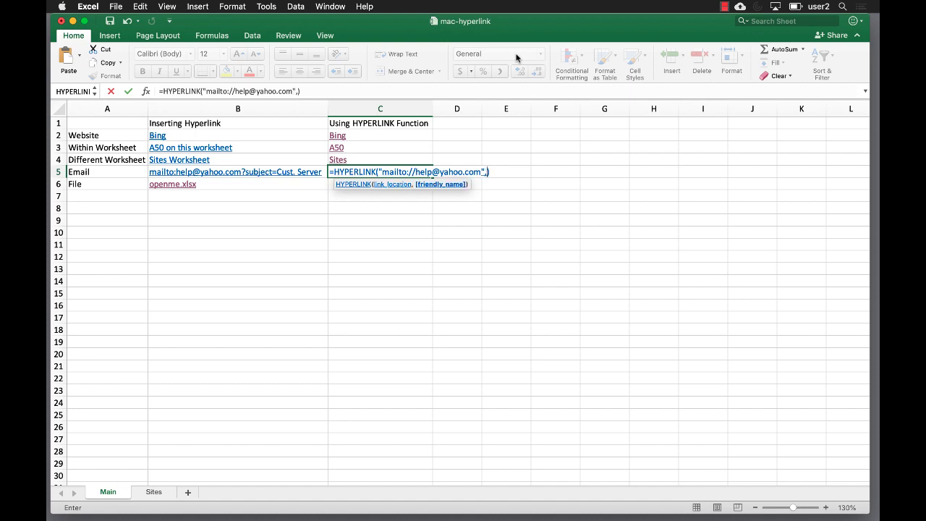
{"action": "type", "text": "\""}
{"action": "type", "text": "oo"}
{"action": "type", "text": "\"yahoo\""}
{"action": "key", "text": "Return"}
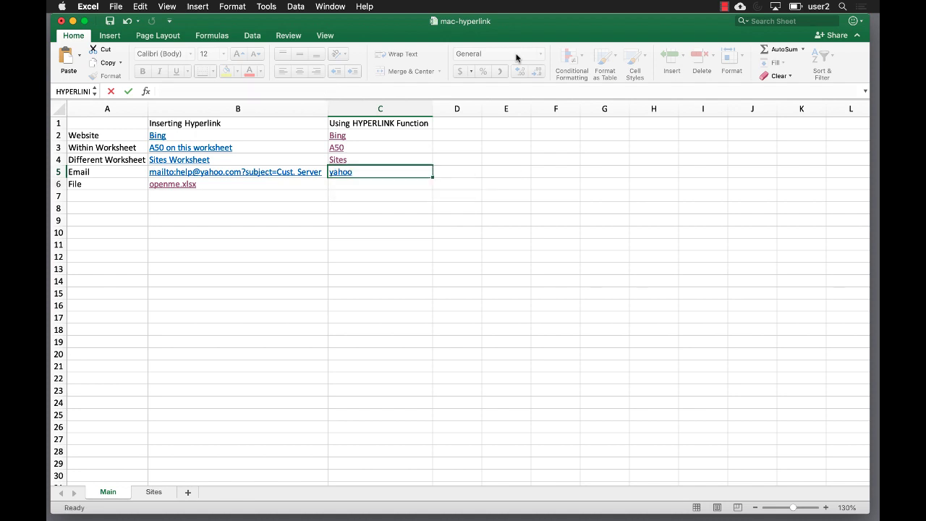
{"action": "left_click", "coordinate": [337, 175]}
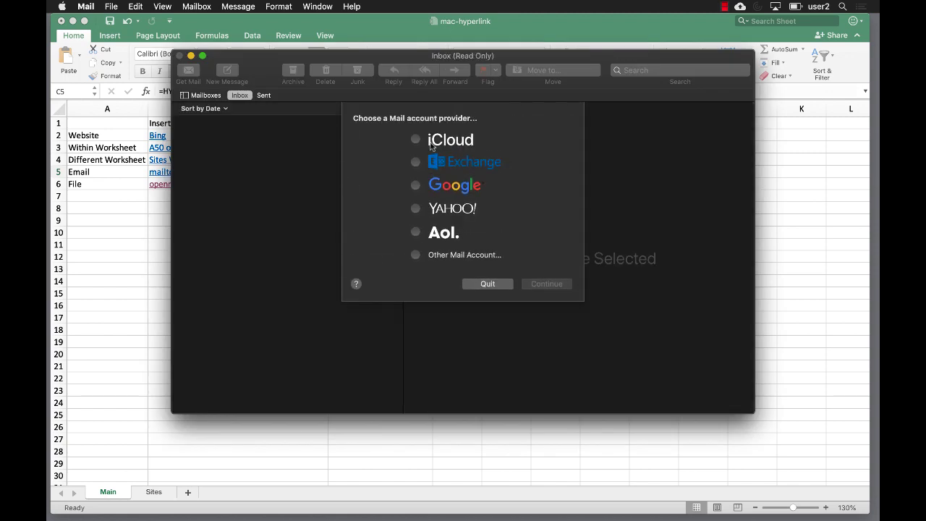
{"action": "left_click", "coordinate": [483, 283]}
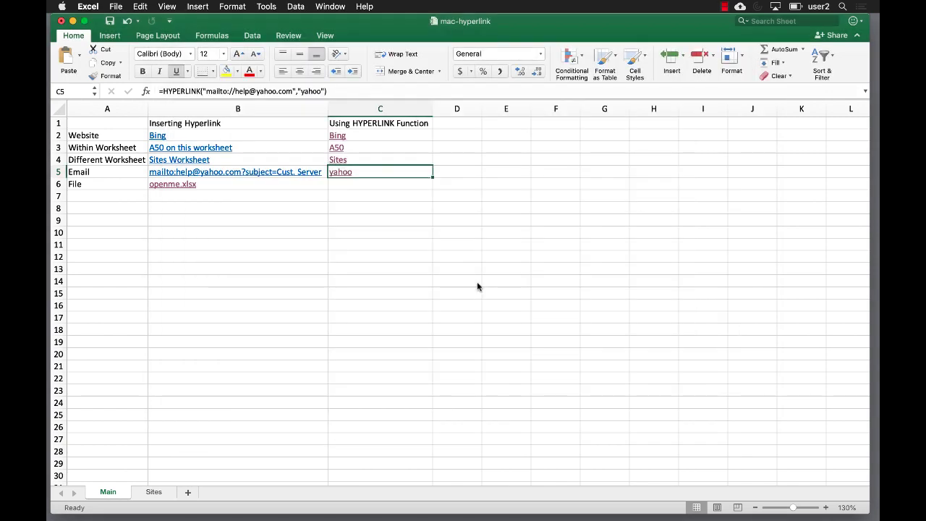
{"action": "left_click", "coordinate": [361, 185]}
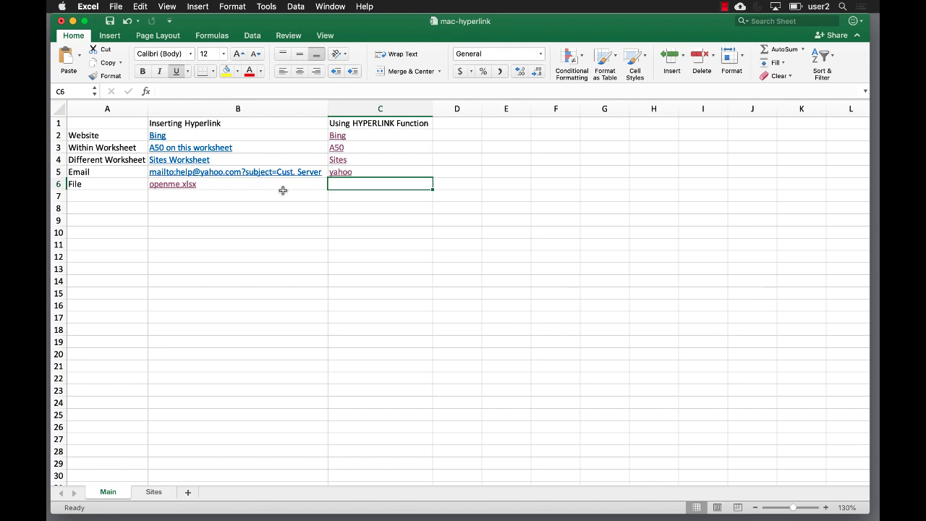
{"action": "left_click", "coordinate": [241, 184]}
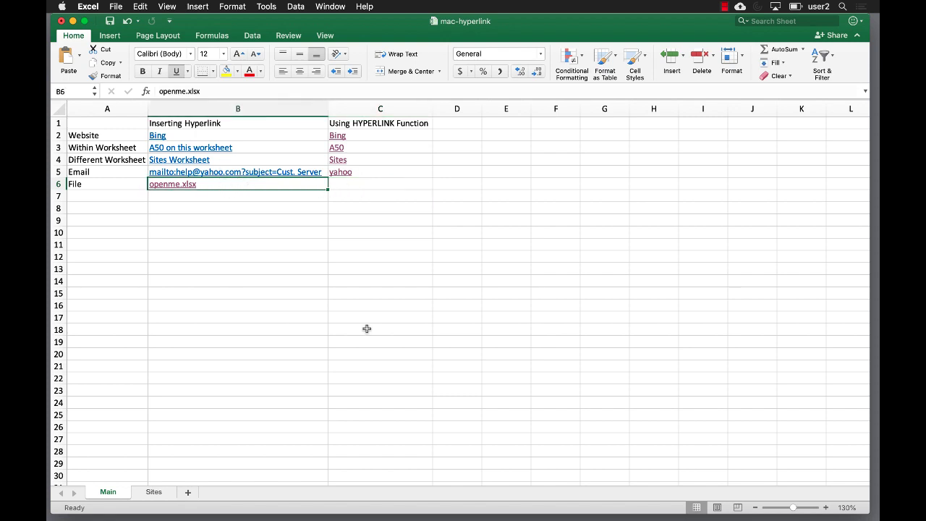
{"action": "left_click", "coordinate": [399, 186]}
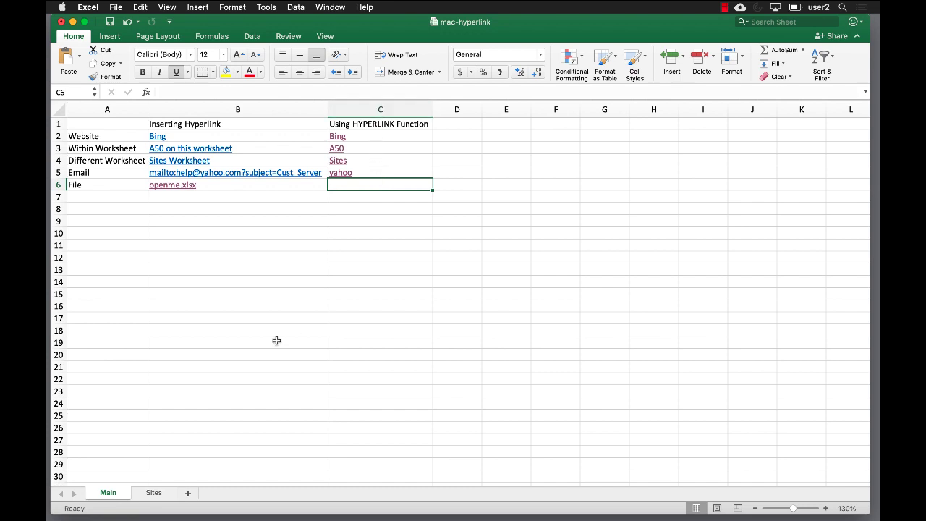
{"action": "left_click", "coordinate": [153, 493]}
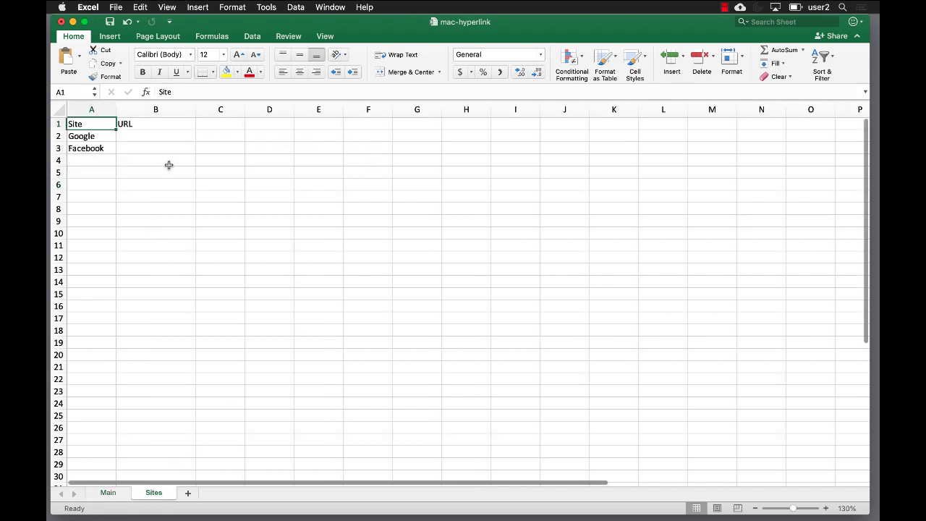
{"action": "left_click", "coordinate": [158, 136]}
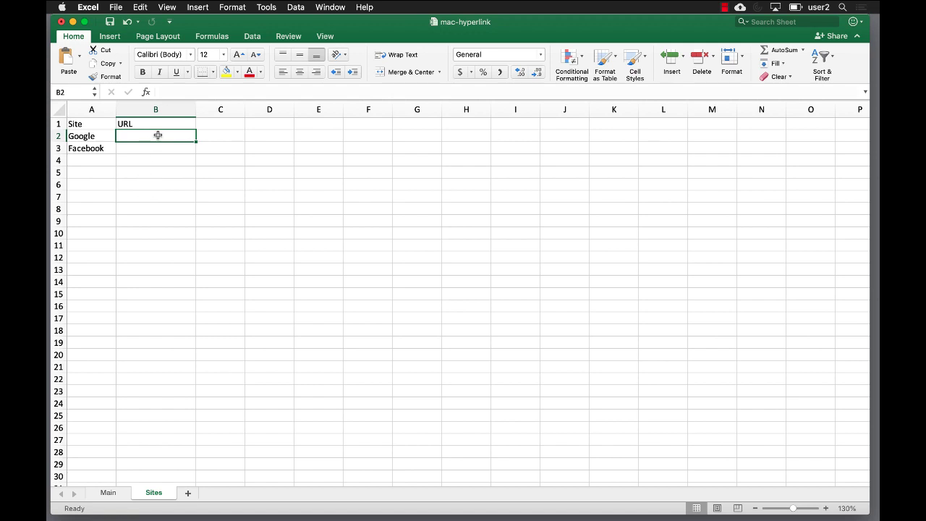
{"action": "type", "text": "www.google.com"}
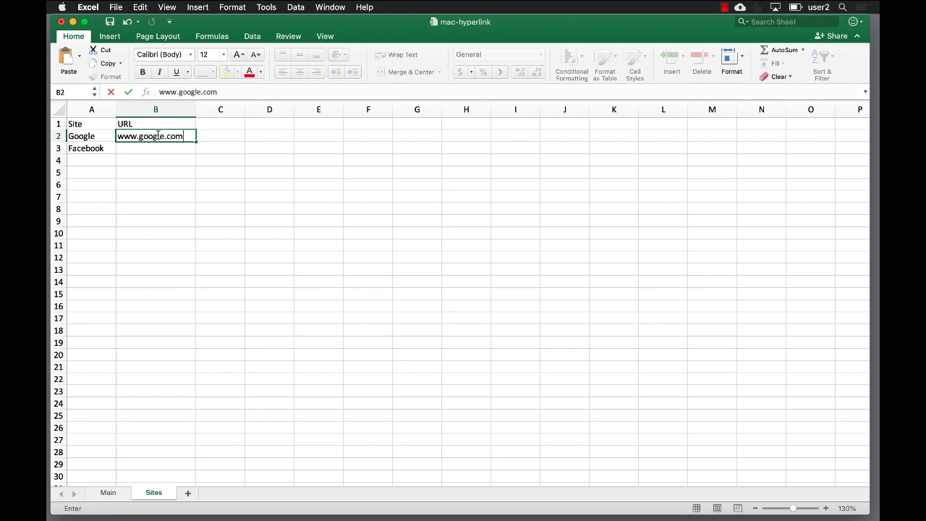
{"action": "key", "text": "Return"}
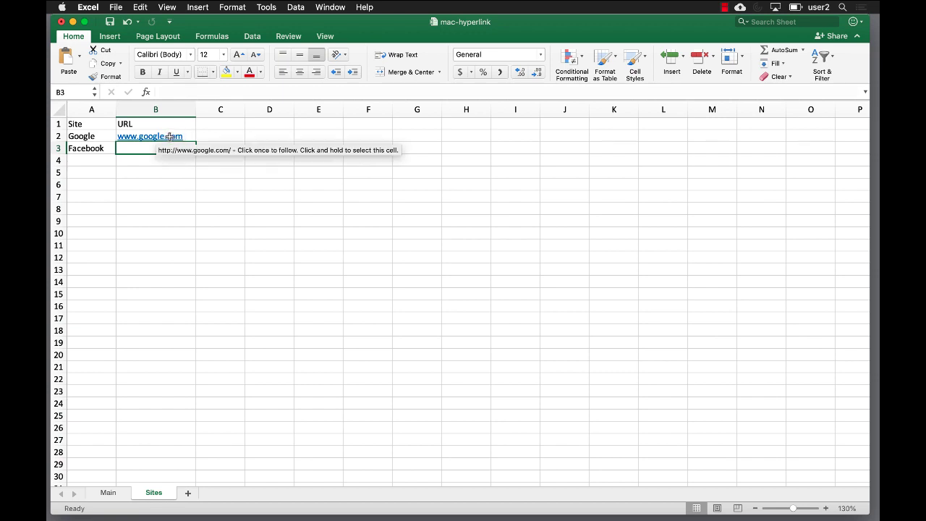
{"action": "left_click", "coordinate": [191, 135]}
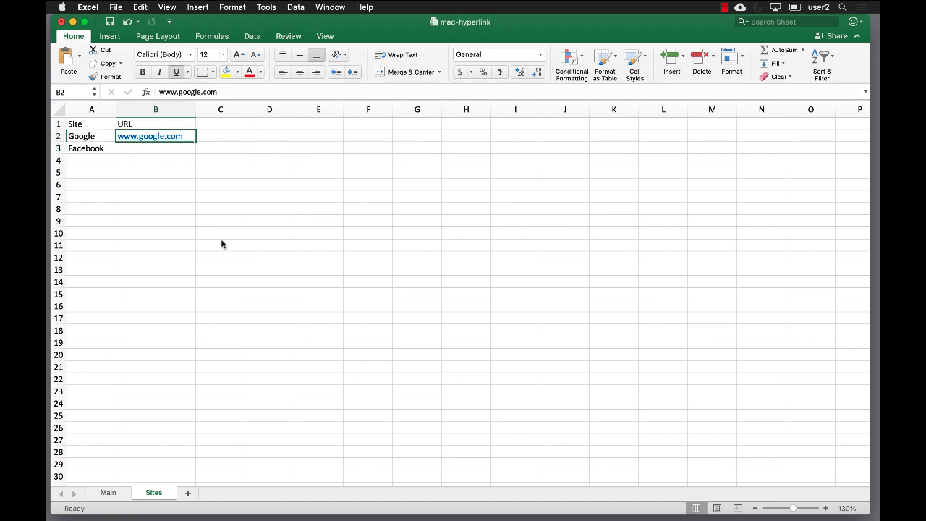
{"action": "left_click", "coordinate": [266, 8]}
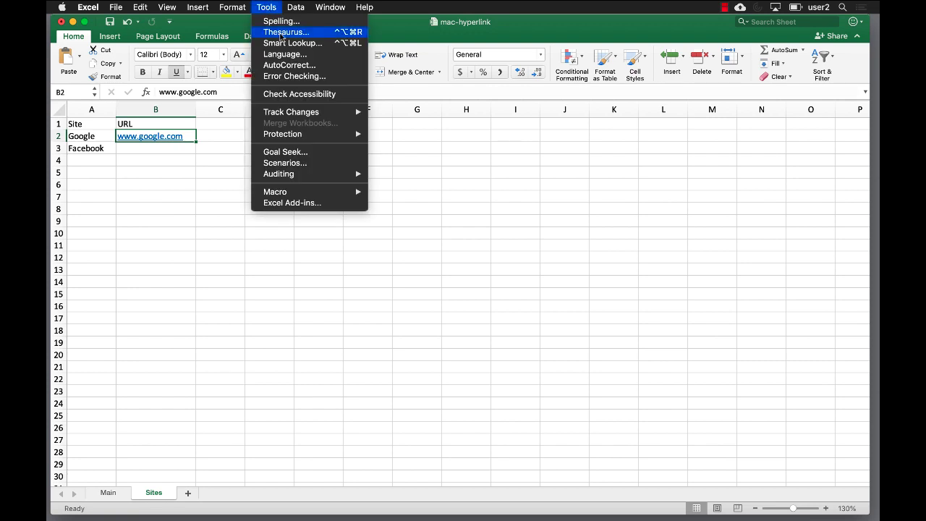
{"action": "left_click", "coordinate": [287, 65]}
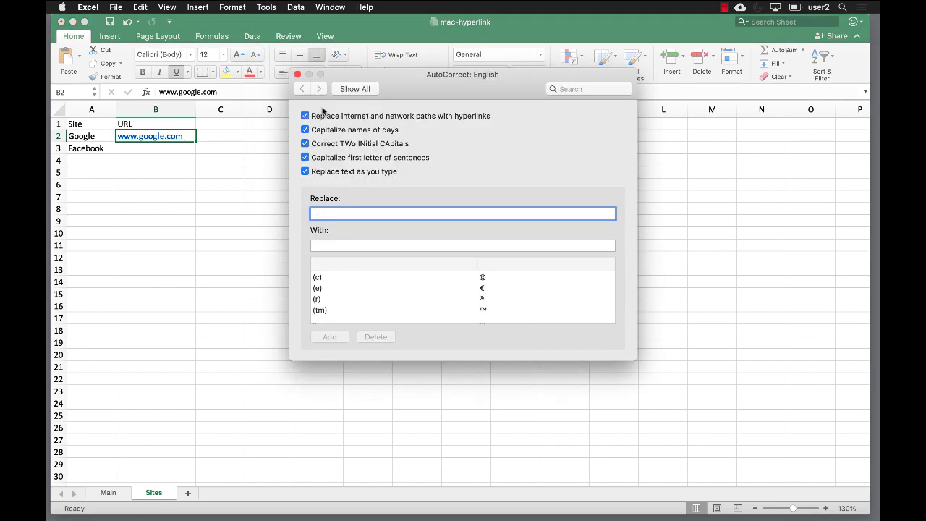
{"action": "left_click", "coordinate": [297, 75]}
{"action": "key", "text": "BackSpace"}
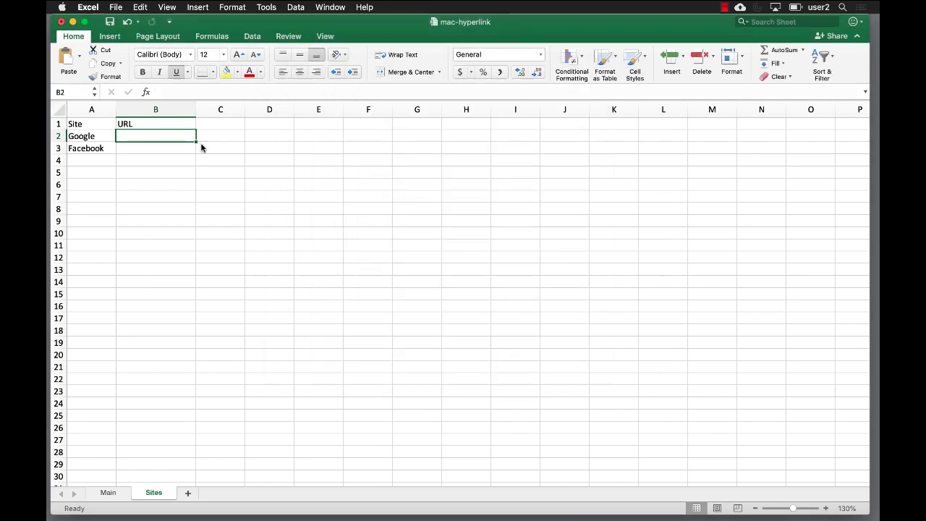
{"action": "type", "text": "www"}
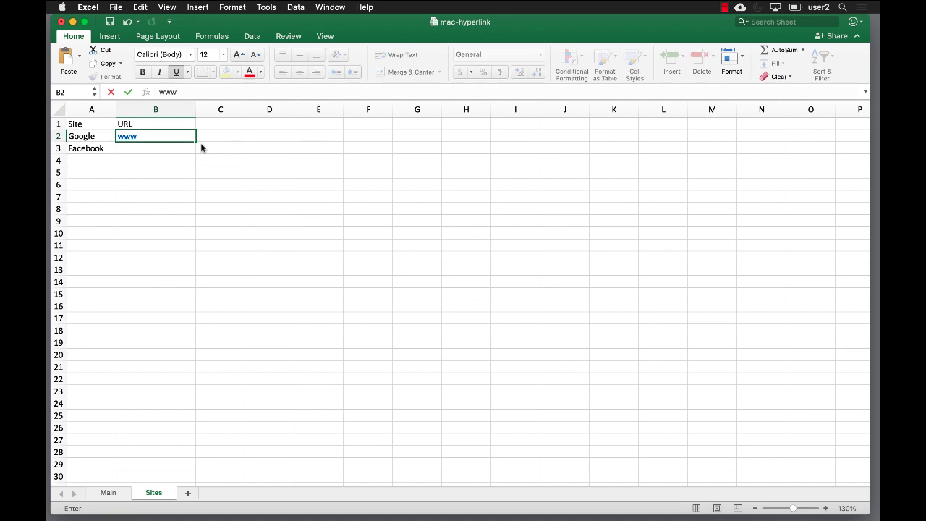
{"action": "type", "text": ".google.com"}
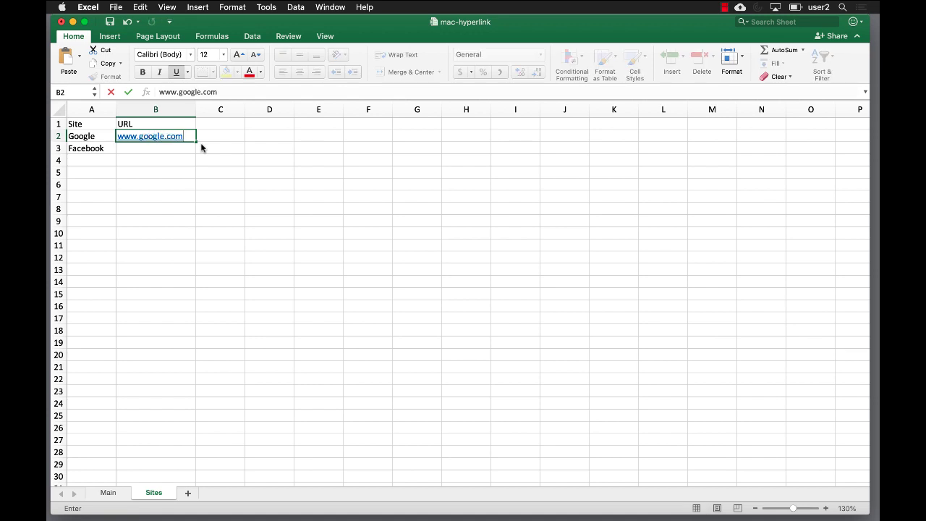
{"action": "left_click", "coordinate": [186, 149]}
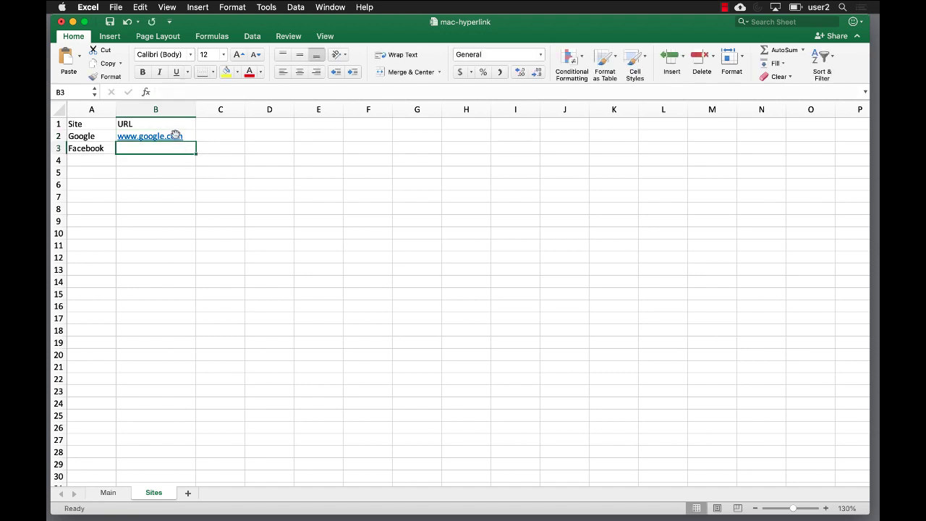
{"action": "left_click", "coordinate": [176, 137]}
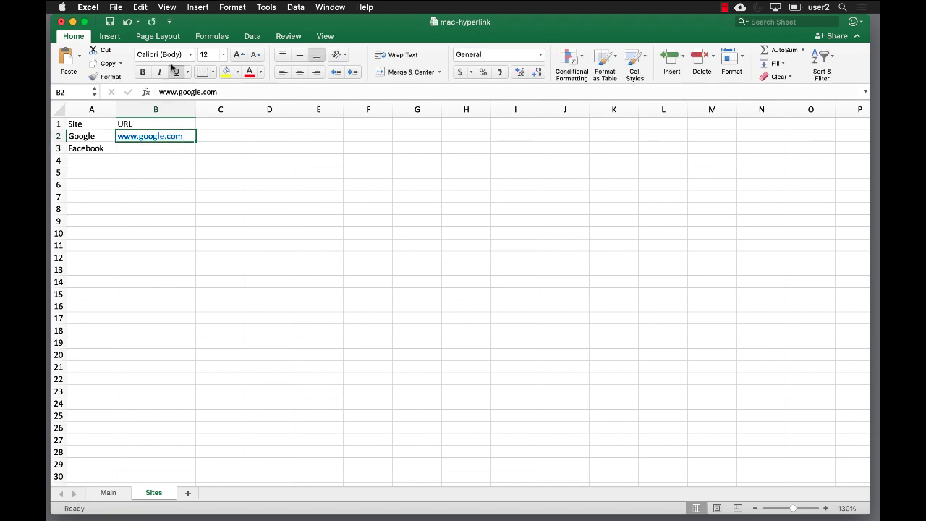
Clear the hyperlink formatting from B2.
{"action": "left_click", "coordinate": [140, 8]}
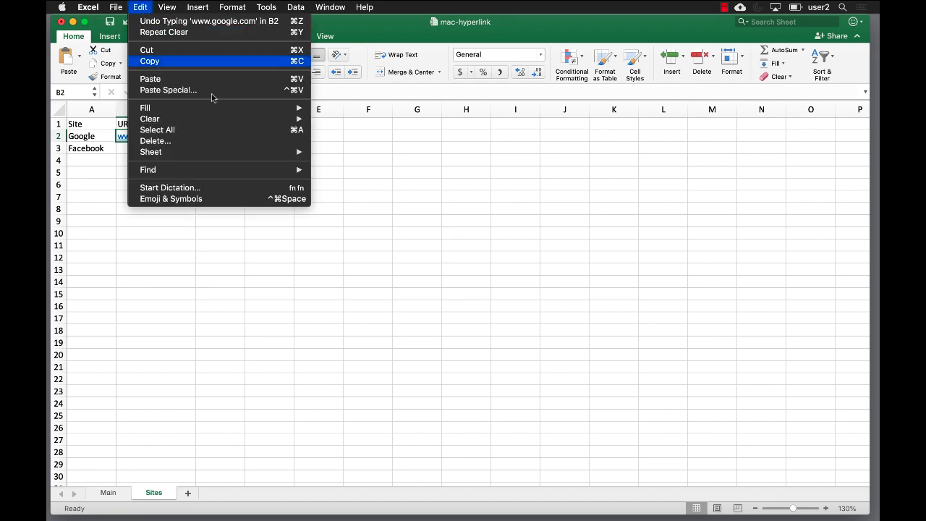
{"action": "mouse_move", "coordinate": [221, 119]}
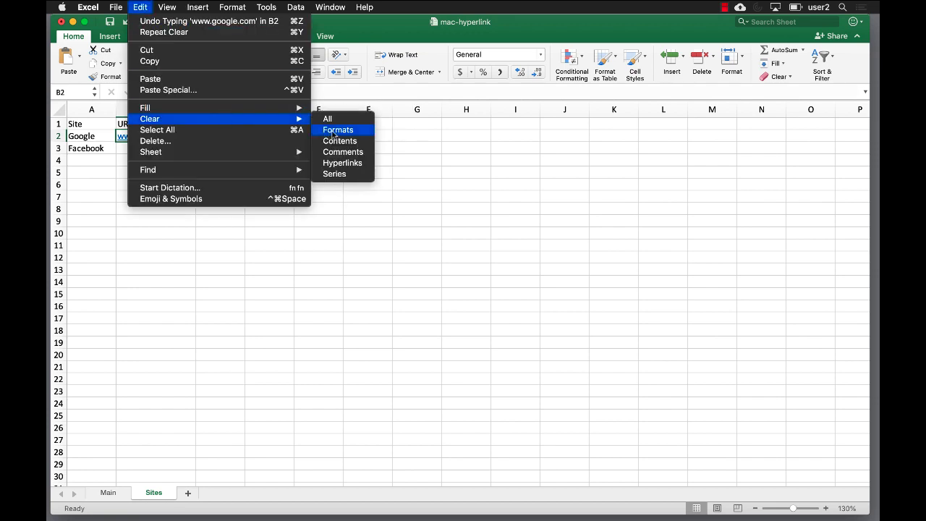
{"action": "left_click", "coordinate": [323, 133]}
{"action": "left_click", "coordinate": [167, 147]}
{"action": "type", "text": "www.face"}
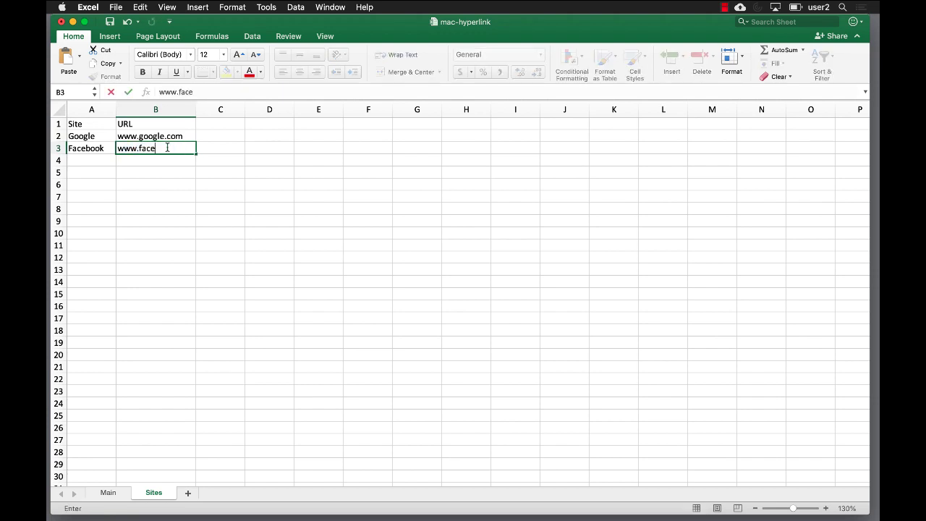
{"action": "type", "text": "book.com"}
{"action": "key", "text": "Return"}
{"action": "left_click", "coordinate": [232, 138]}
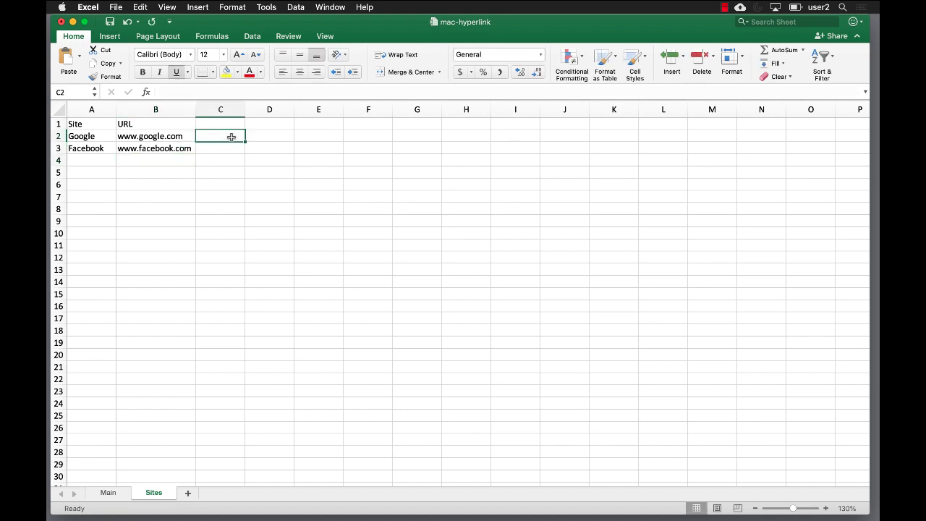
{"action": "type", "text": "=hyp"}
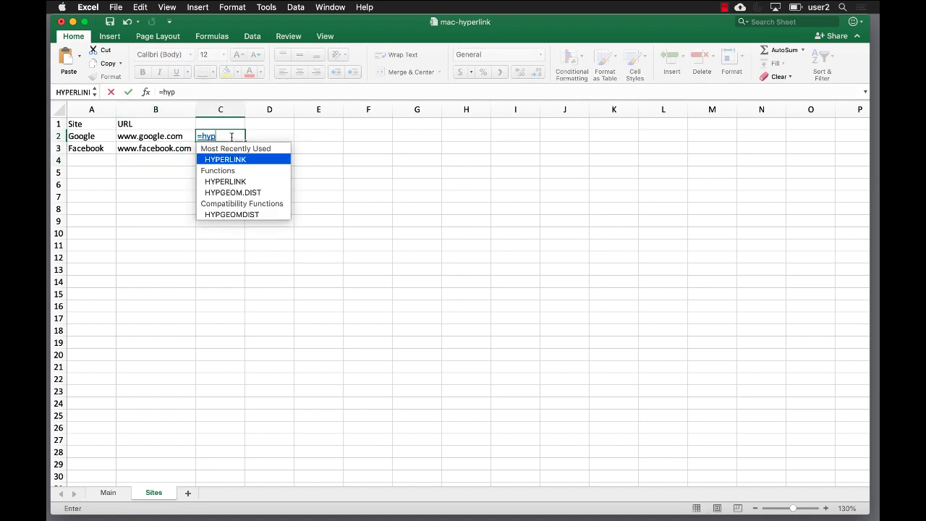
{"action": "double_click", "coordinate": [230, 159]}
{"action": "left_click", "coordinate": [230, 160]}
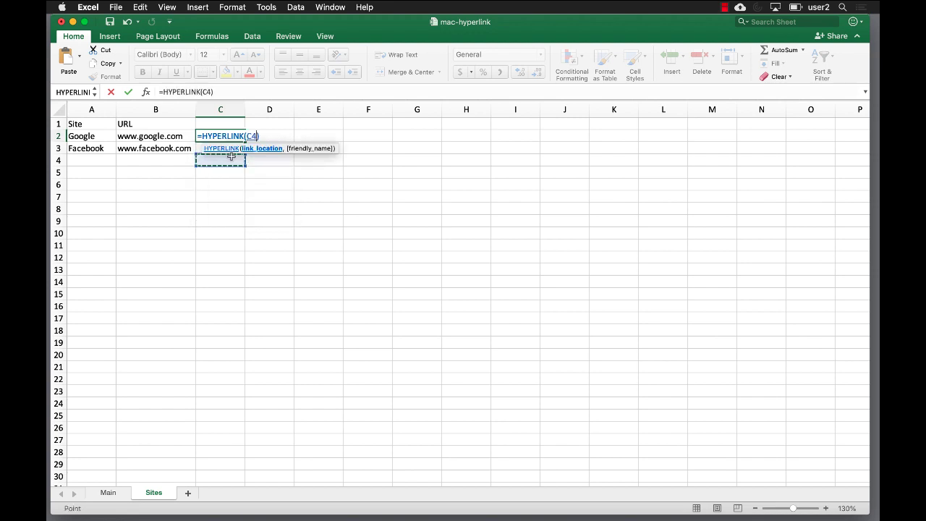
{"action": "key", "text": "BackSpace"}
{"action": "key", "text": "BackSpace"}
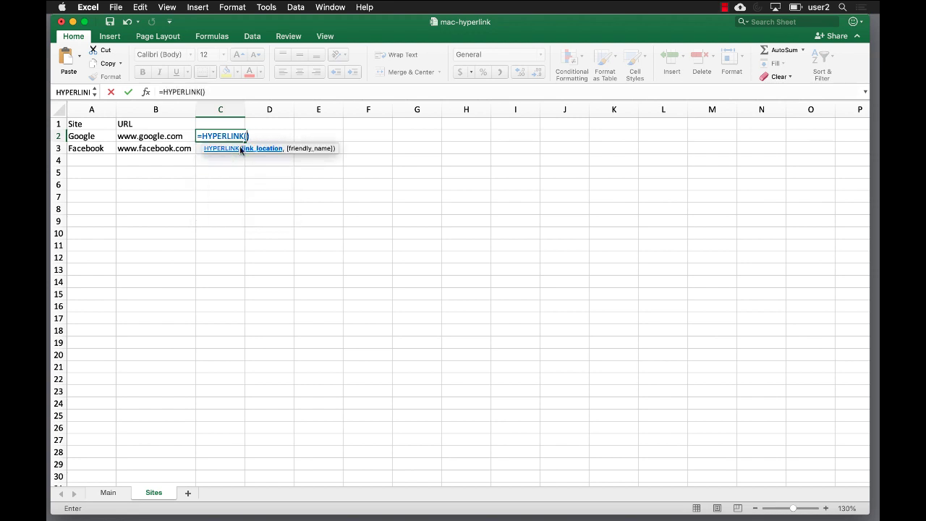
{"action": "type", "text": "\"http;//"}
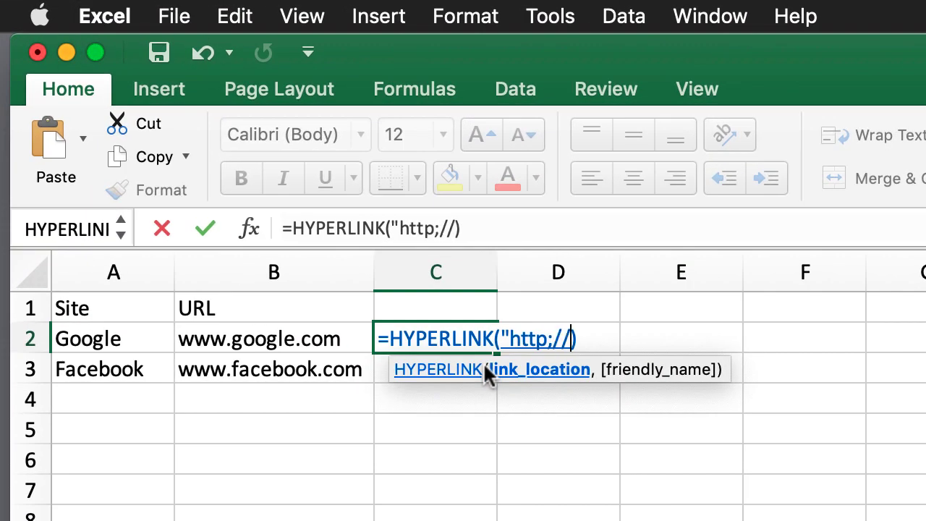
{"action": "left_click", "coordinate": [538, 229]}
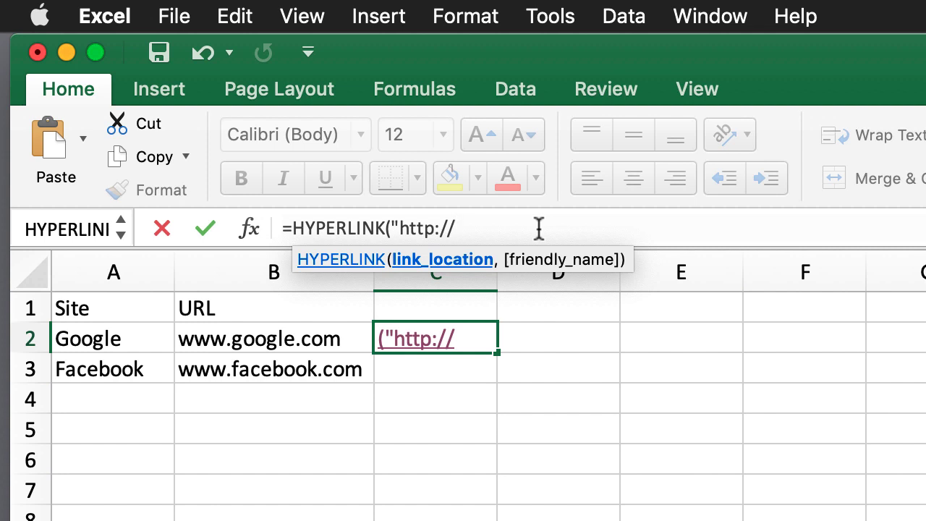
{"action": "type", "text": "\"&"}
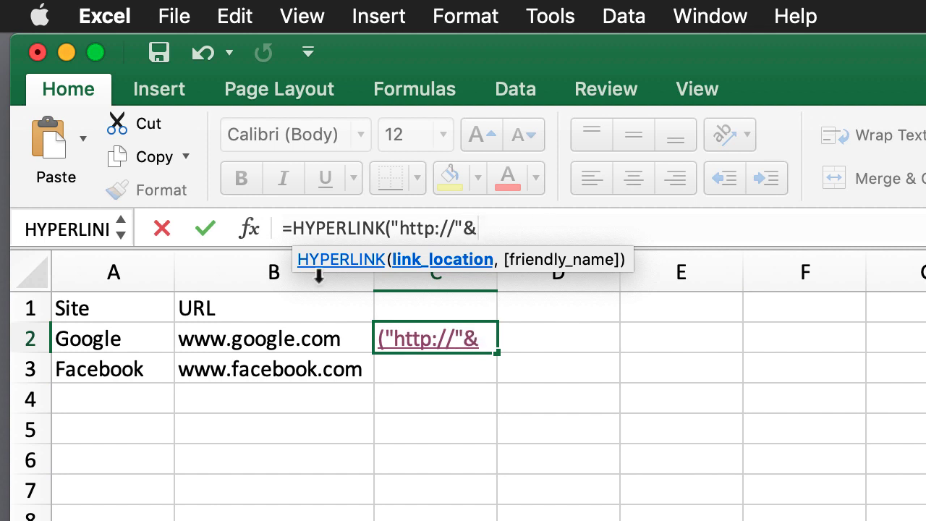
{"action": "left_click", "coordinate": [288, 340]}
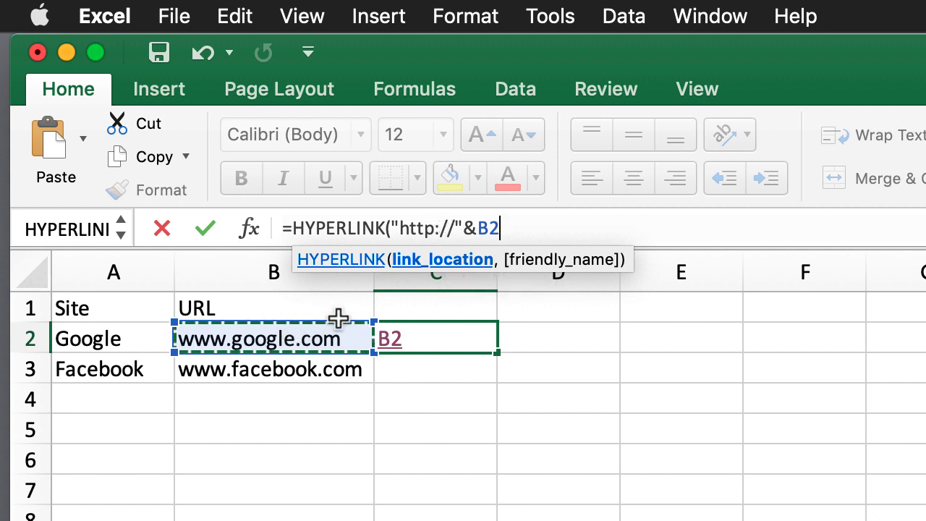
{"action": "type", "text": ","}
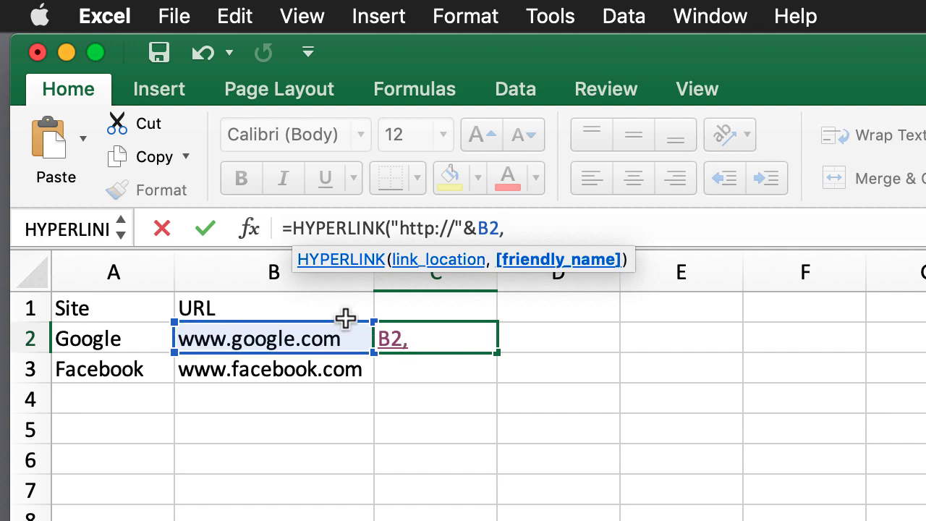
{"action": "left_click", "coordinate": [123, 338]}
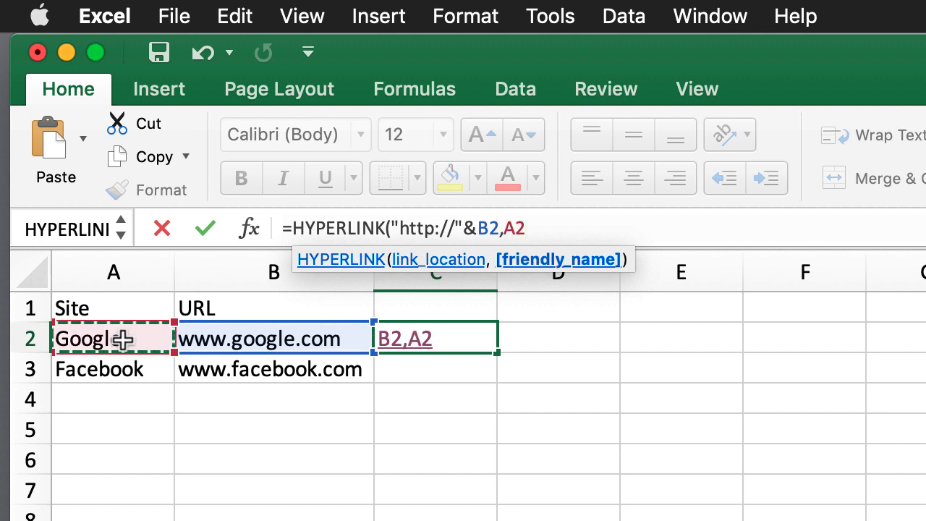
{"action": "type", "text": ")"}
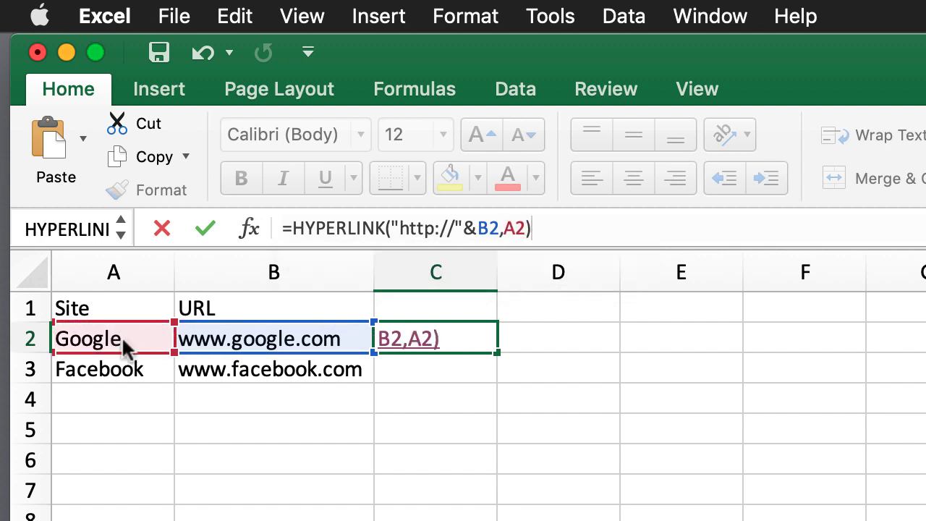
{"action": "key", "text": "Return"}
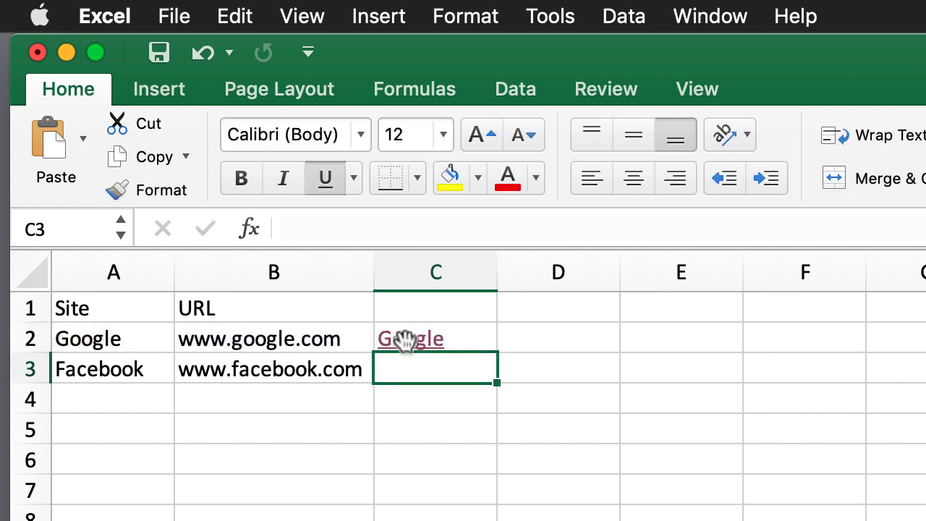
{"action": "left_click", "coordinate": [403, 337]}
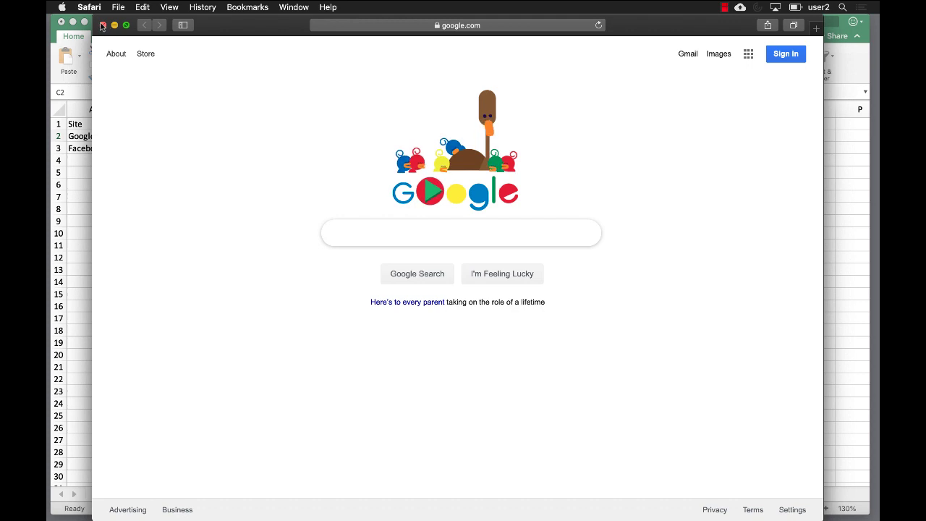
{"action": "left_click", "coordinate": [103, 24]}
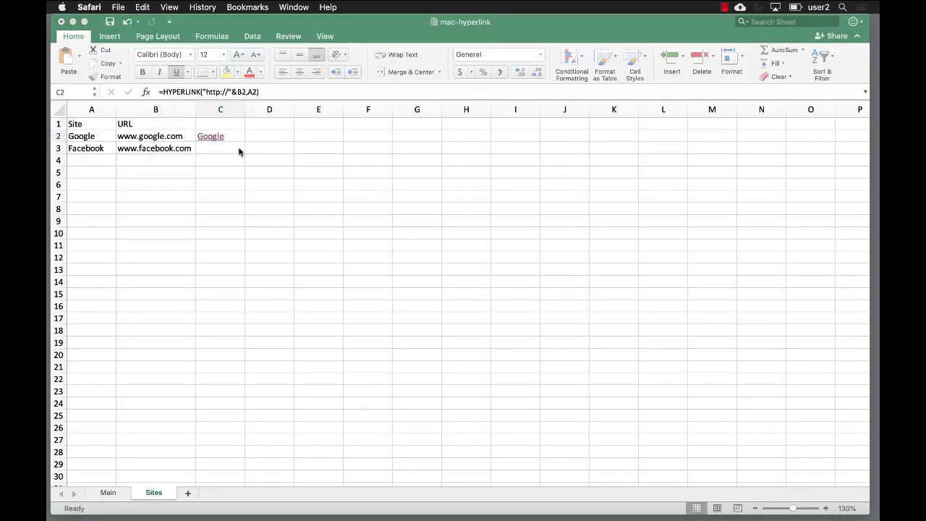
Fill A2:B3 down to row 19 and C2's HYPERLINK formula to C19, then test a Facebook link.
{"action": "left_click", "coordinate": [94, 143]}
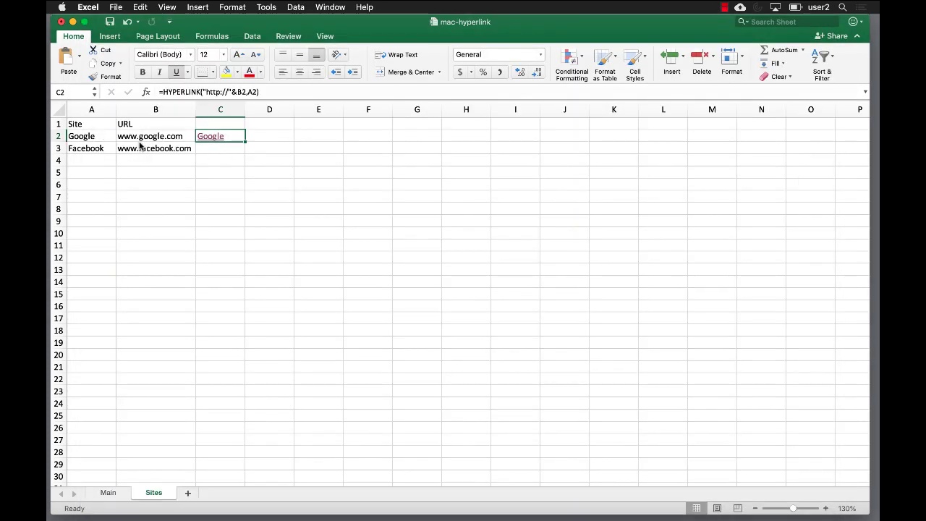
{"action": "left_click_drag", "start_coordinate": [94, 136], "coordinate": [182, 355]}
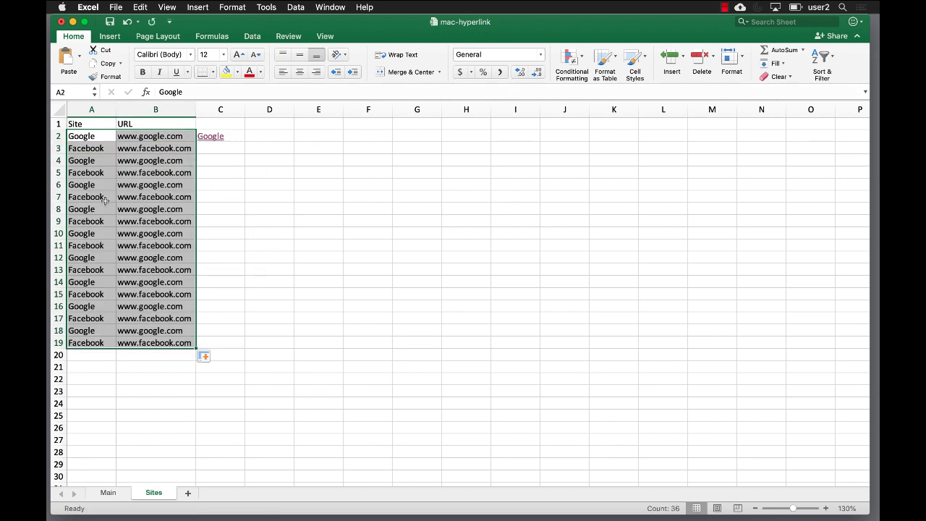
{"action": "left_click", "coordinate": [242, 134]}
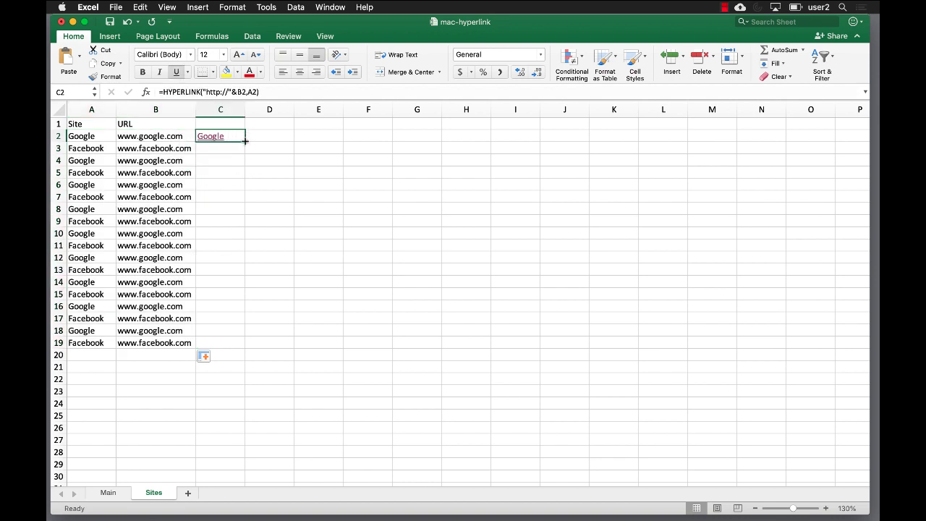
{"action": "left_click_drag", "start_coordinate": [246, 142], "coordinate": [249, 345]}
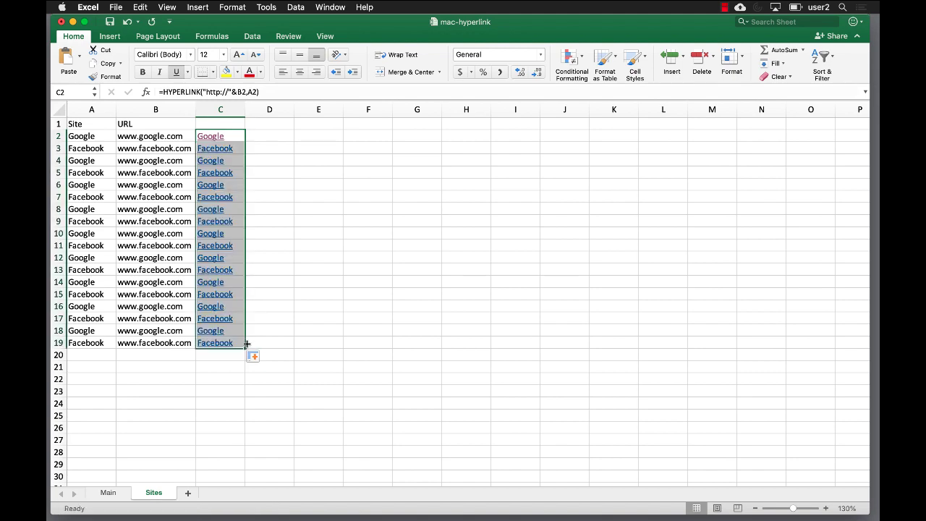
{"action": "left_click", "coordinate": [224, 295]}
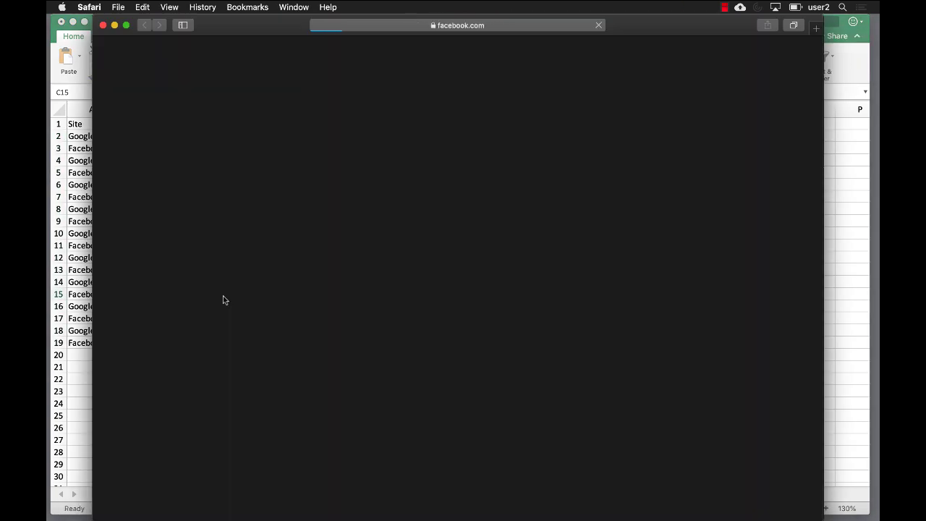
{"action": "left_click", "coordinate": [102, 25]}
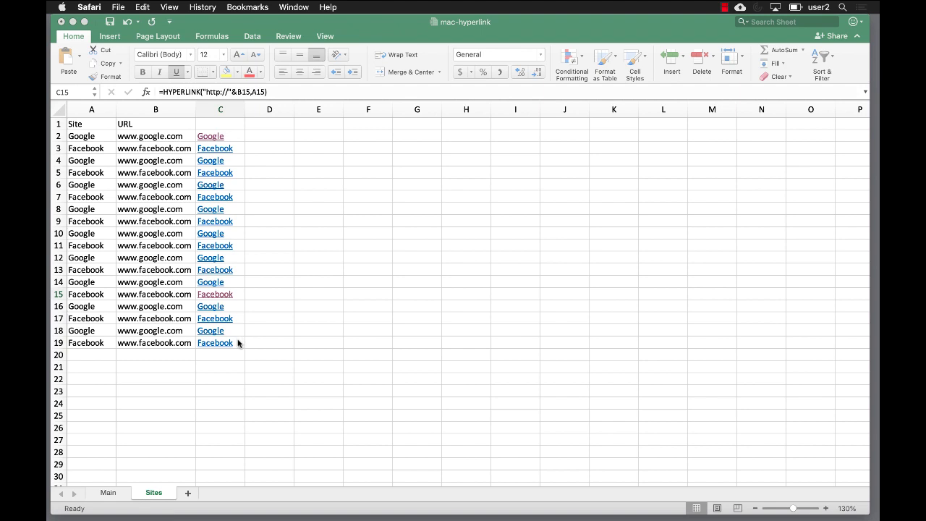
Return to the Main sheet, select B1, and open then close the Insert menu.
{"action": "left_click", "coordinate": [108, 493]}
{"action": "left_click", "coordinate": [108, 493]}
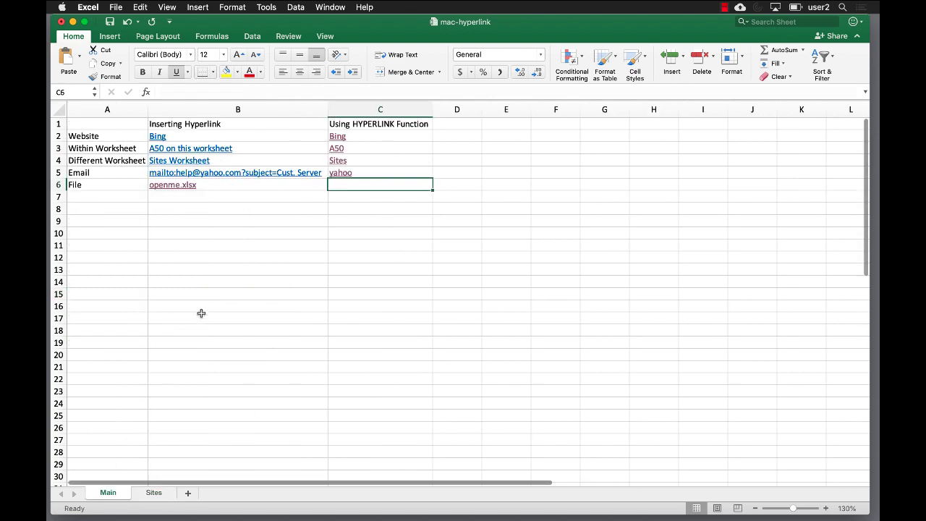
{"action": "left_click", "coordinate": [253, 128]}
{"action": "left_click_drag", "start_coordinate": [253, 128], "coordinate": [254, 124]}
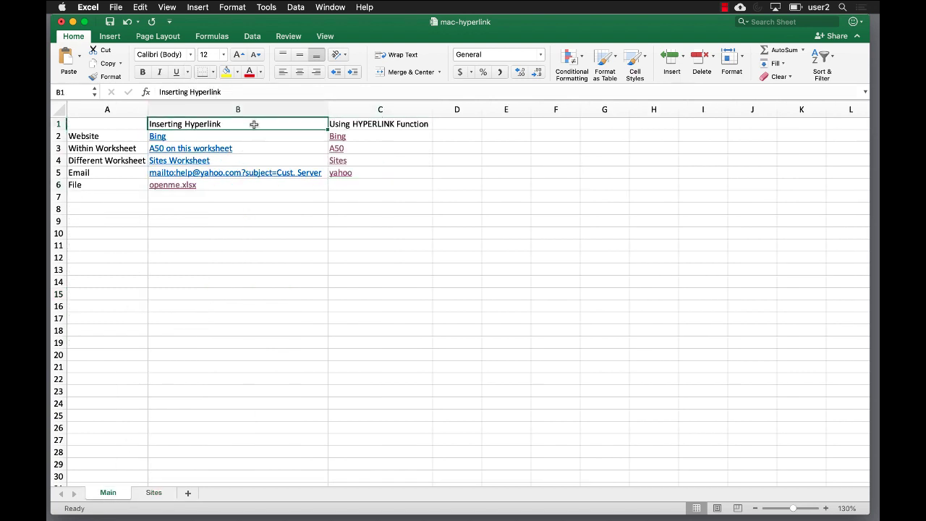
{"action": "left_click", "coordinate": [198, 7]}
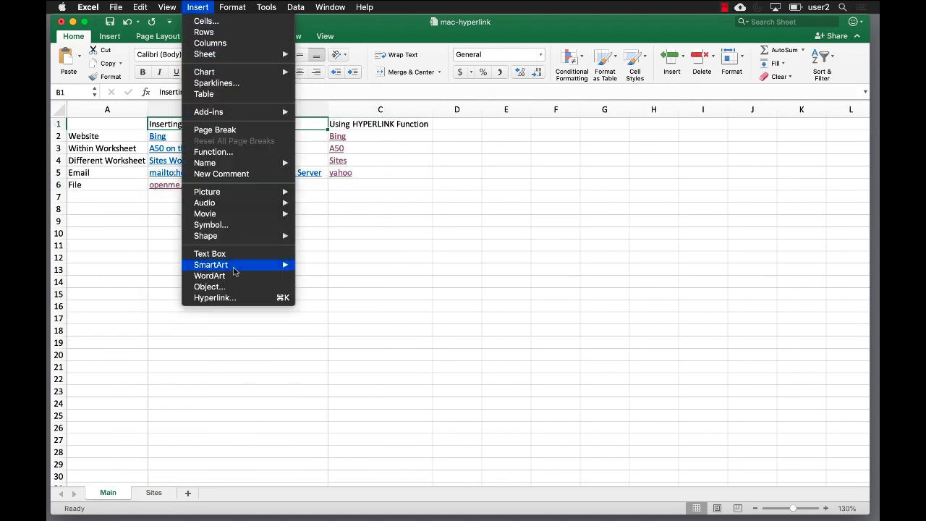
{"action": "left_click", "coordinate": [267, 299]}
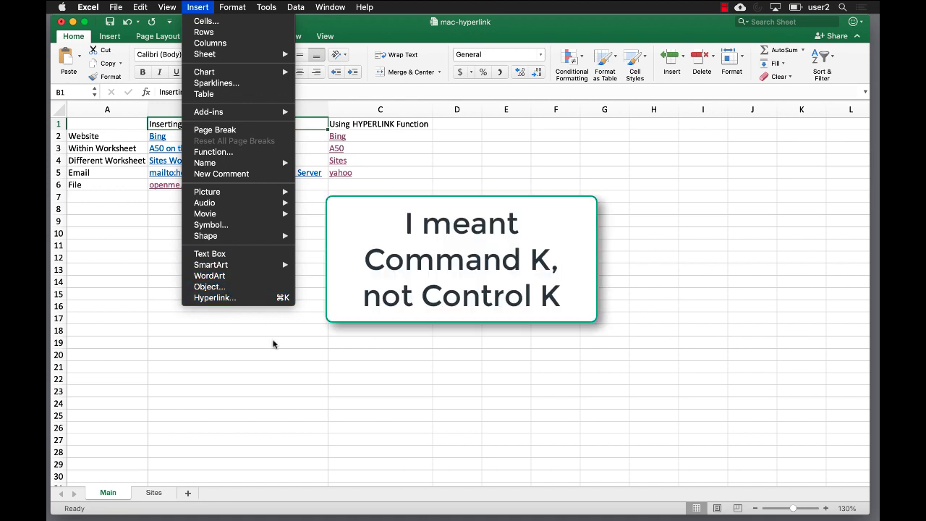